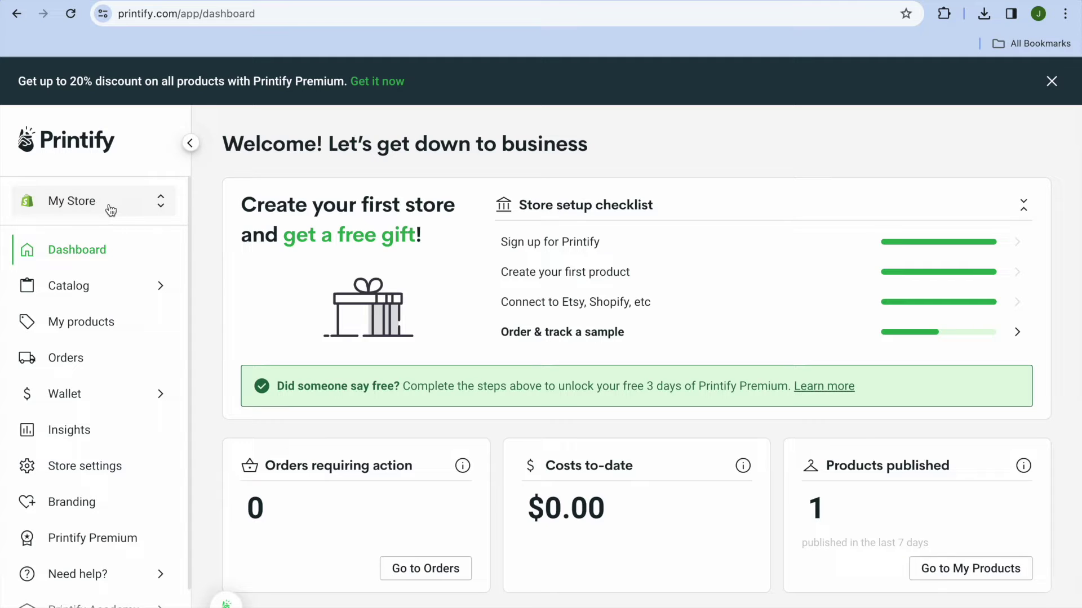
Step: From the store switcher, add a new store using the Printify Pop-Up sales channel
left_click(131, 204)
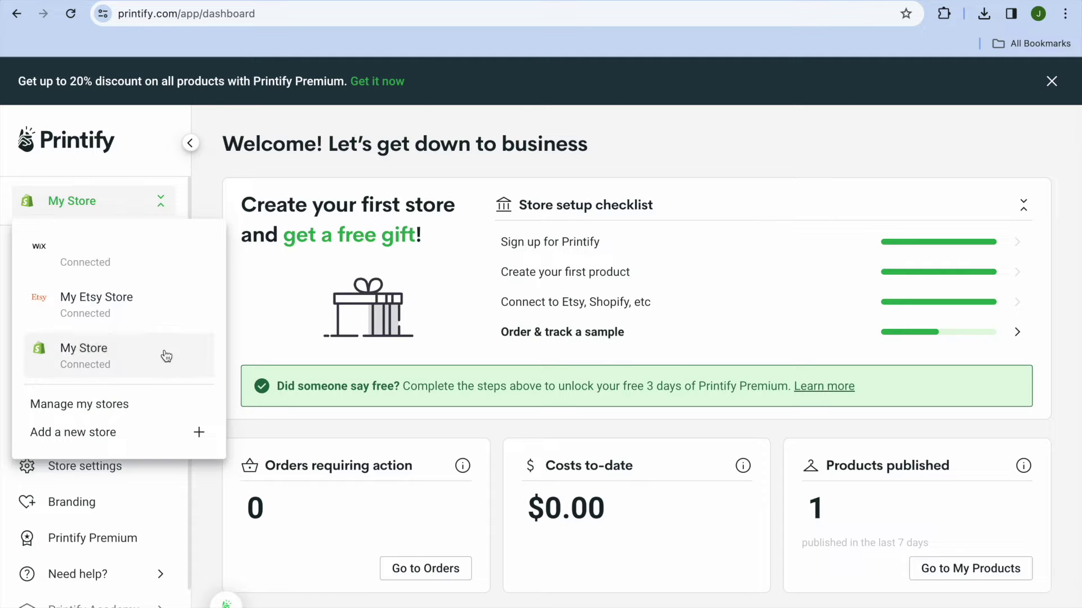
left_click(129, 435)
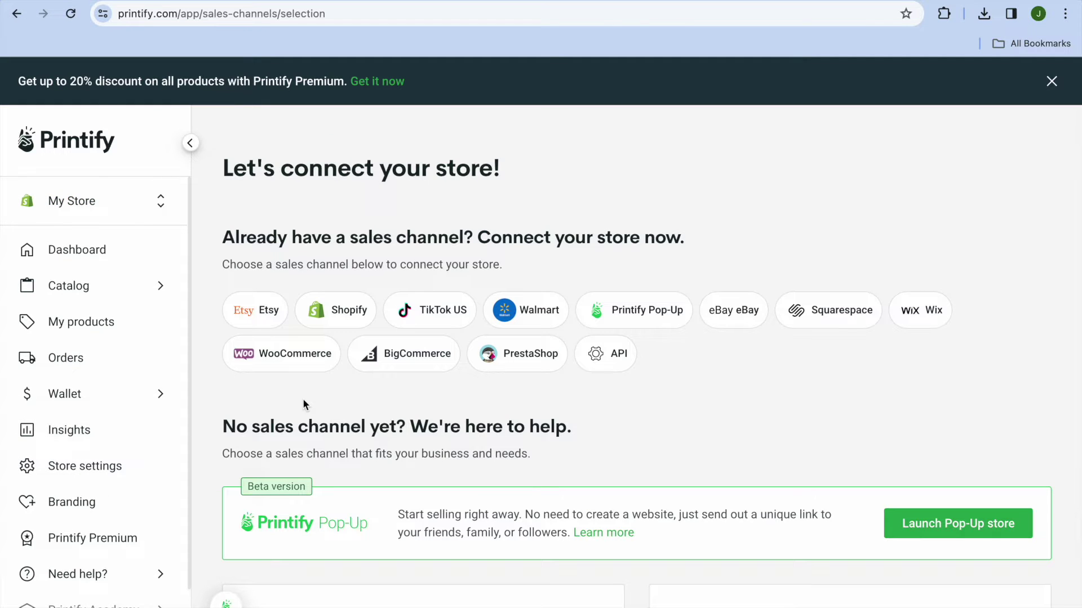
left_click(652, 322)
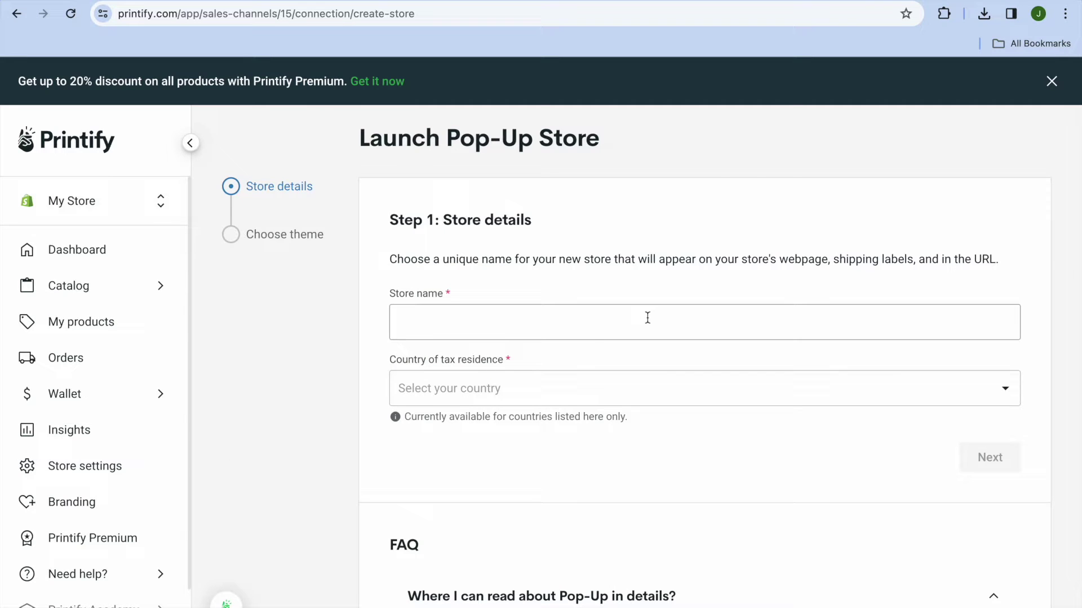
Step: Name the Pop-Up store 'SIMPLE ANSWERS', set Jamaica as tax-residence country, and continue
left_click(586, 332)
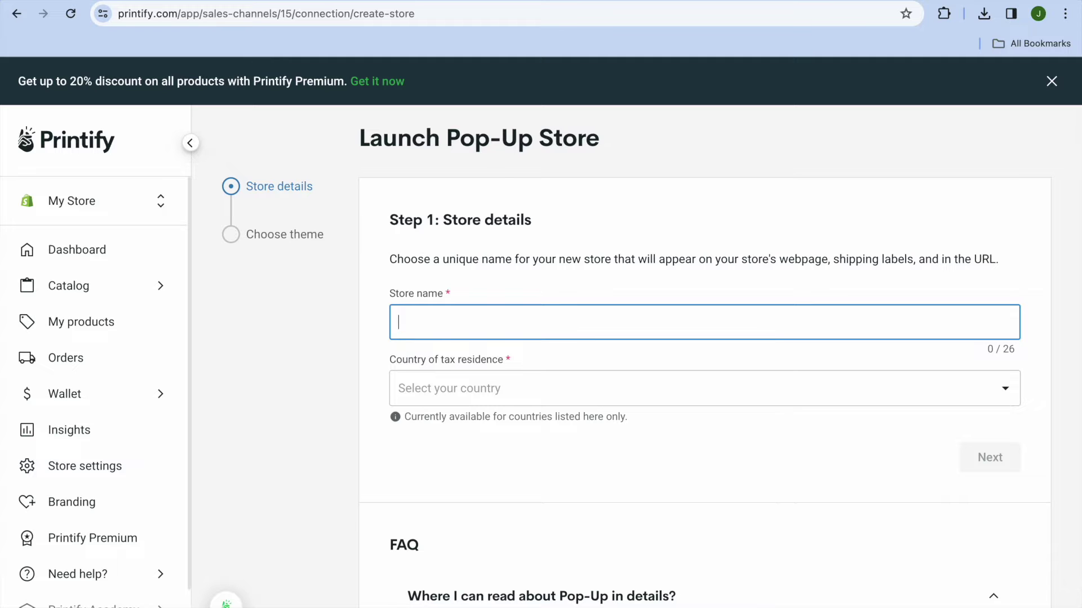
type("SIMPL")
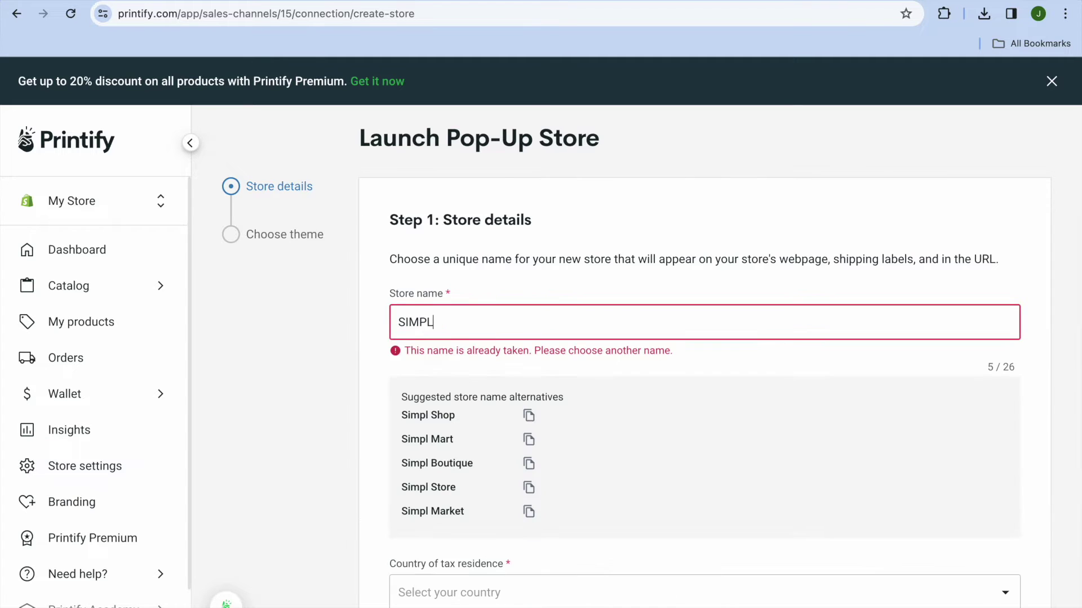
type("E ANSWERS")
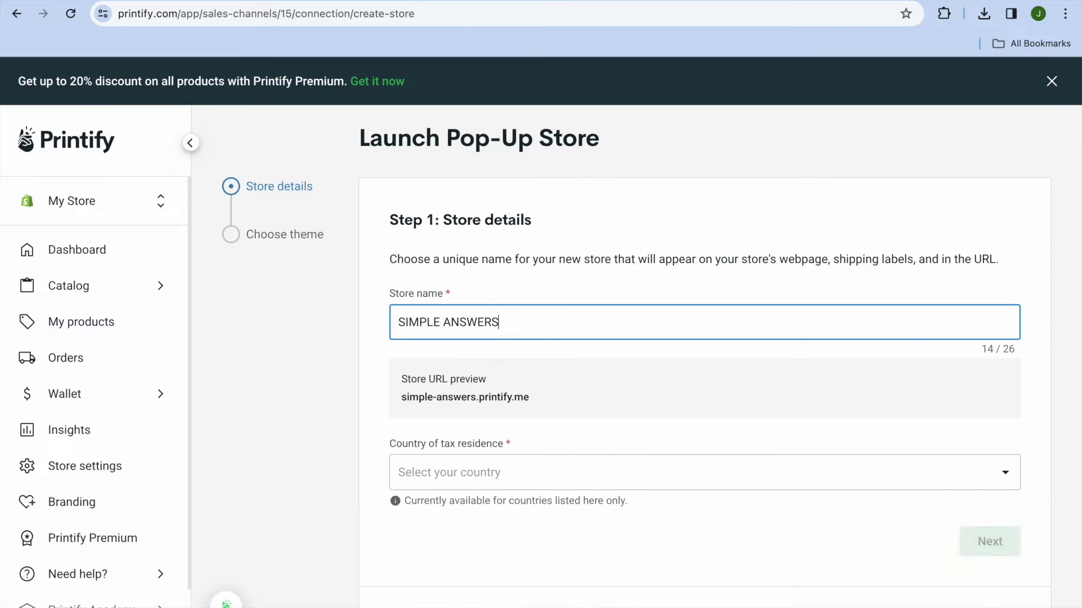
key("Caps_Lock")
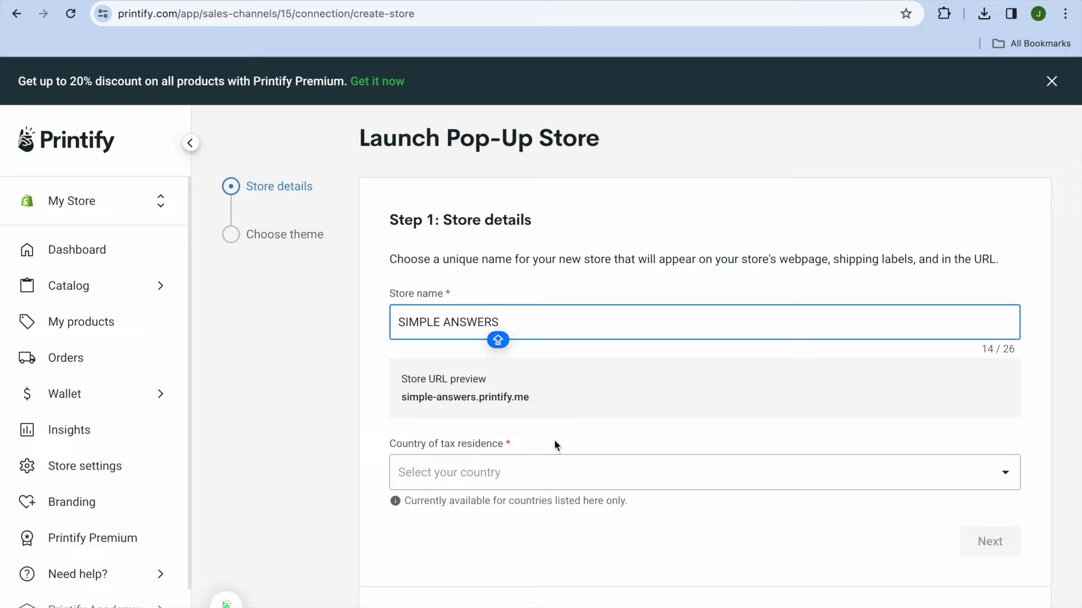
left_click(635, 478)
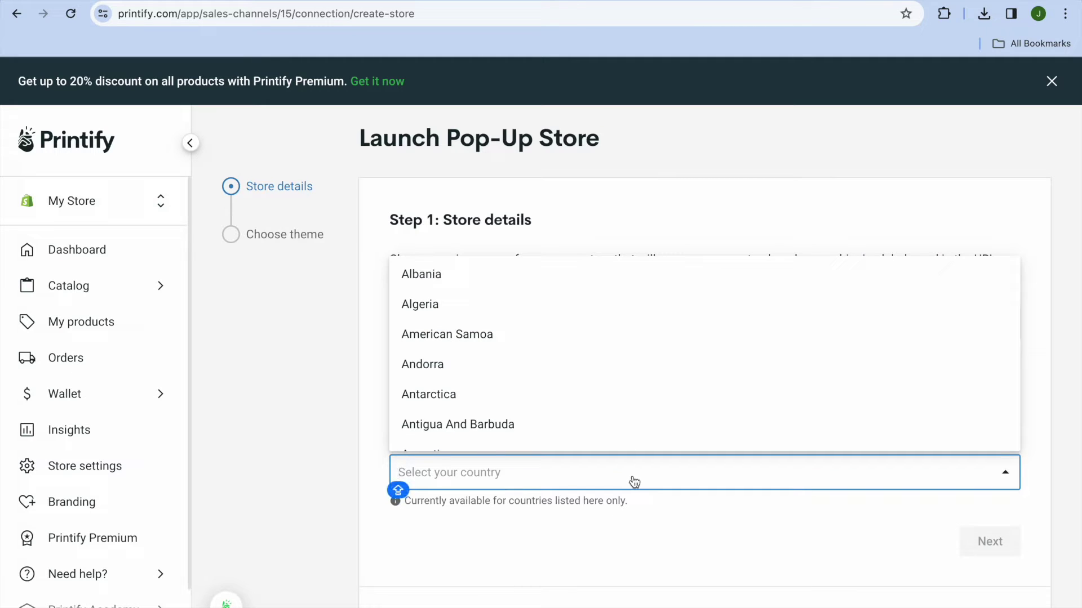
type("J")
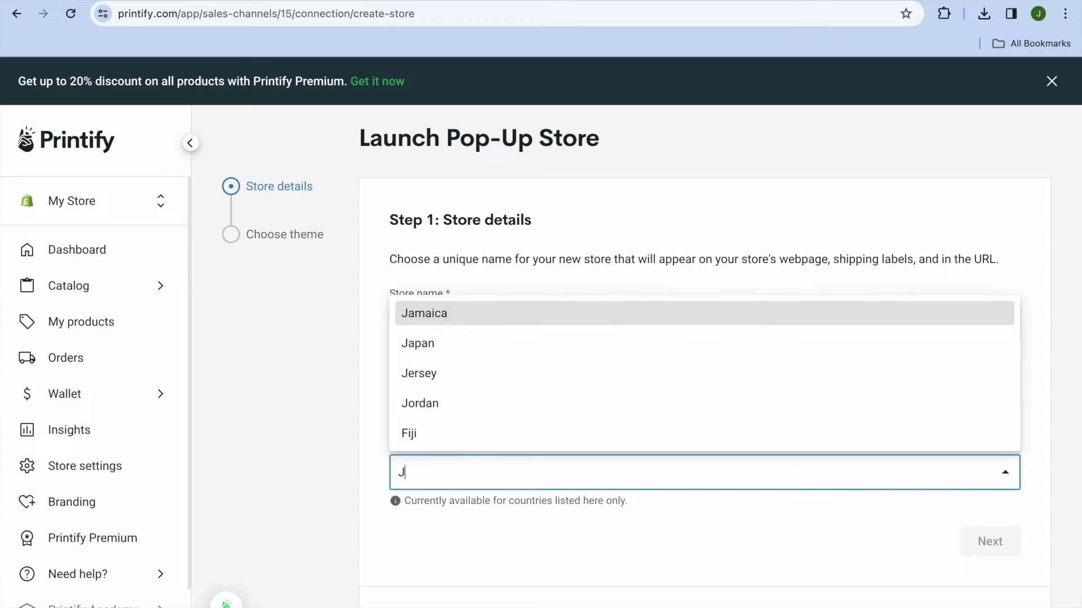
left_click(636, 316)
left_click(987, 548)
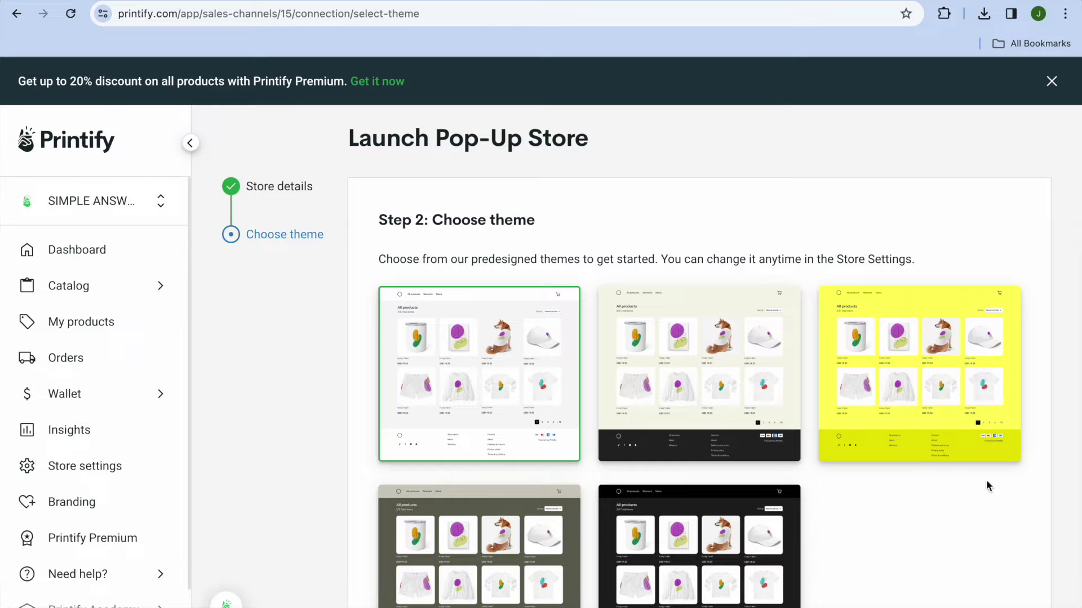
Step: Pick the black theme from the store theme gallery
scroll(1028, 482, "down", 2)
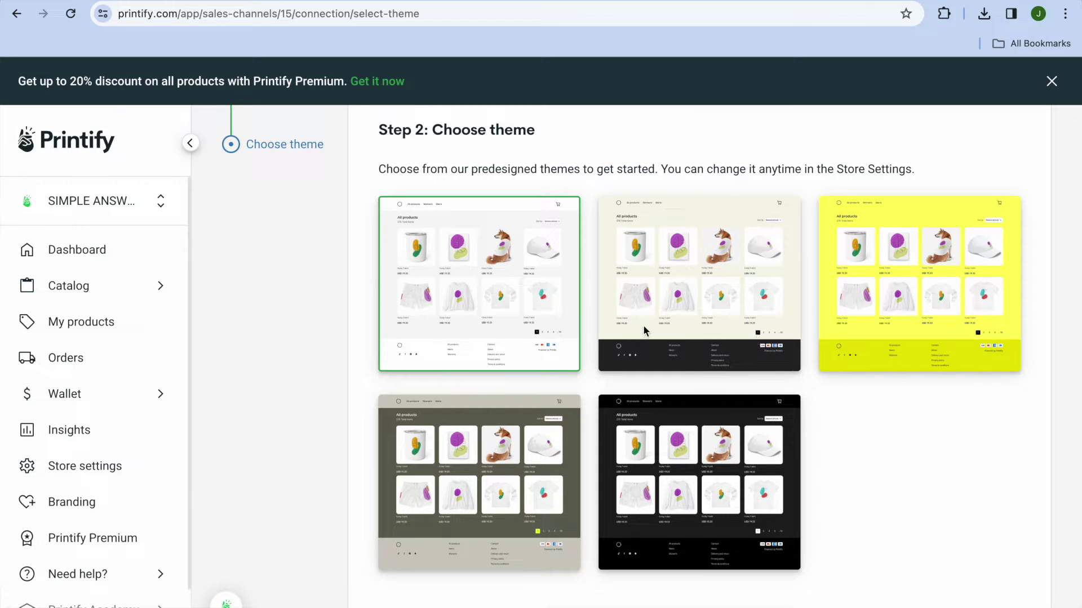
left_click(694, 464)
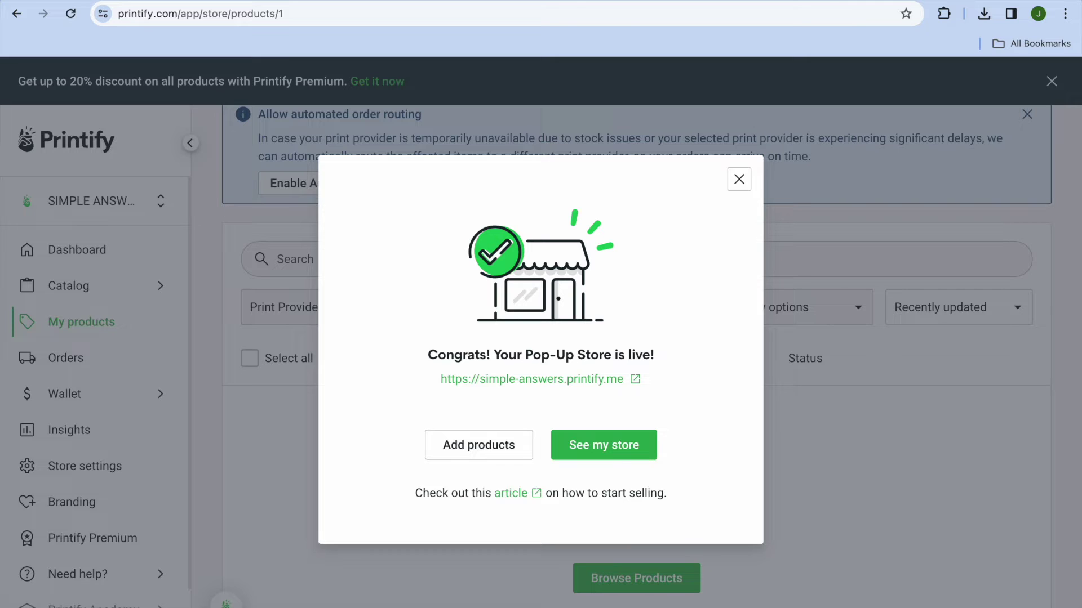
Step: Leave the congratulations message to add products and expand the Catalog categories
left_click(490, 448)
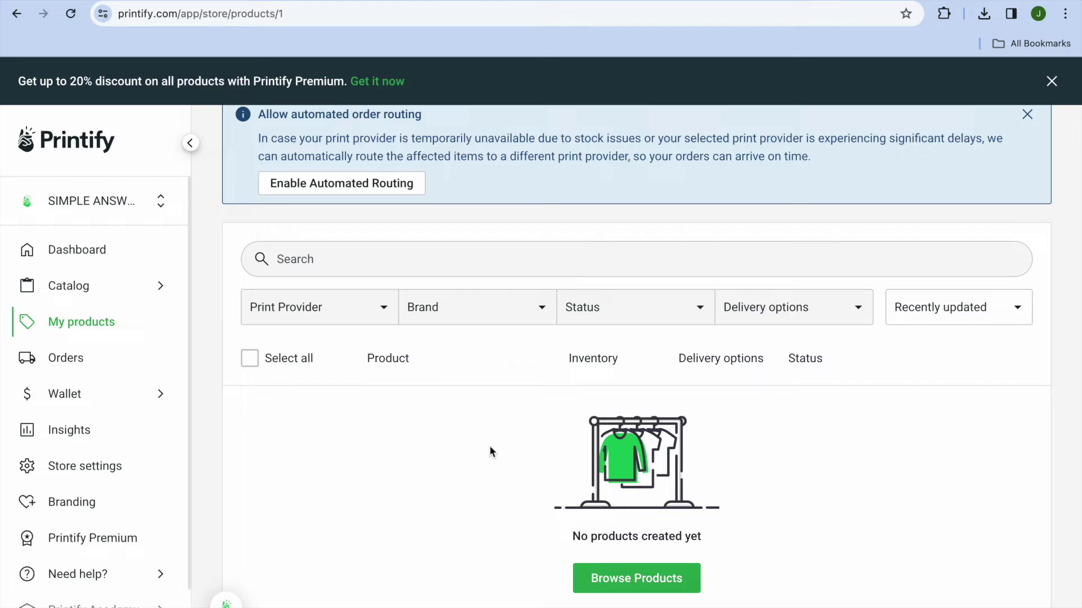
left_click(136, 286)
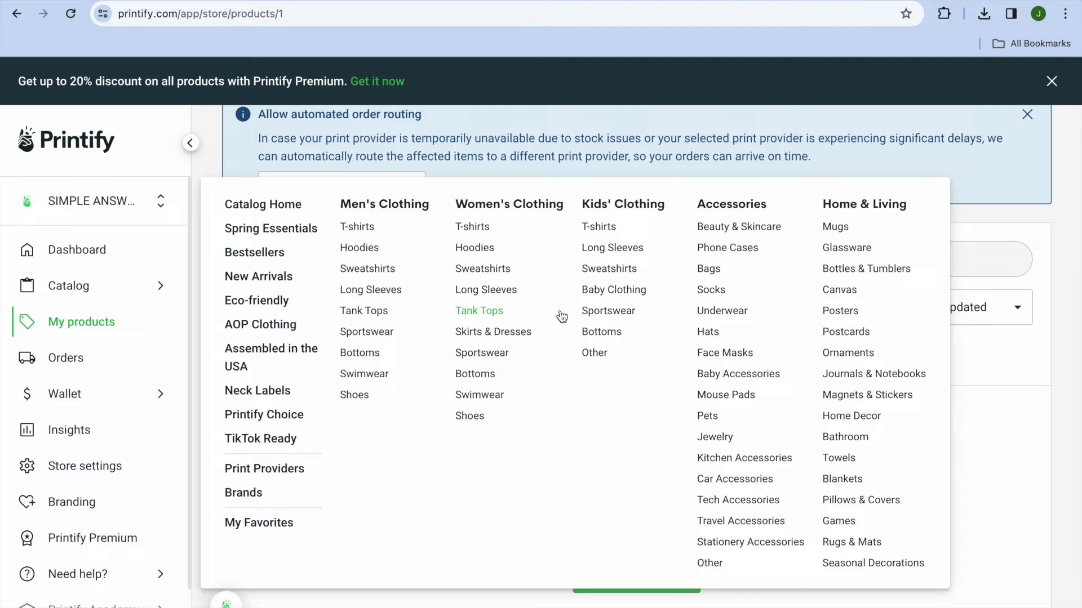
Step: Open Women's T-shirts, choose the Unisex Garment-Dyed T-shirt, and start designing with Monster Digital
left_click(473, 227)
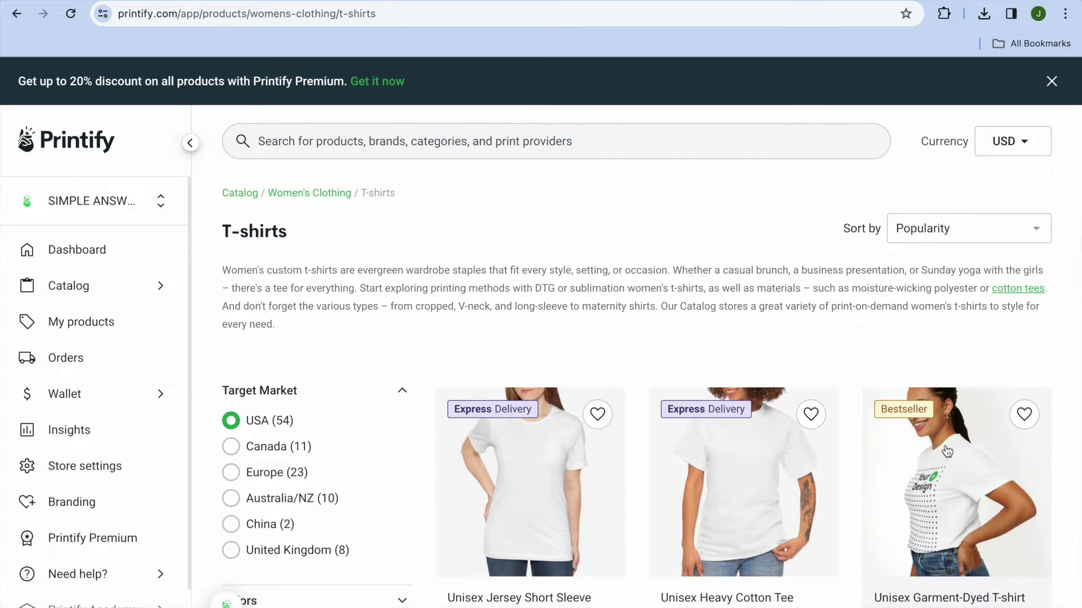
left_click(933, 461)
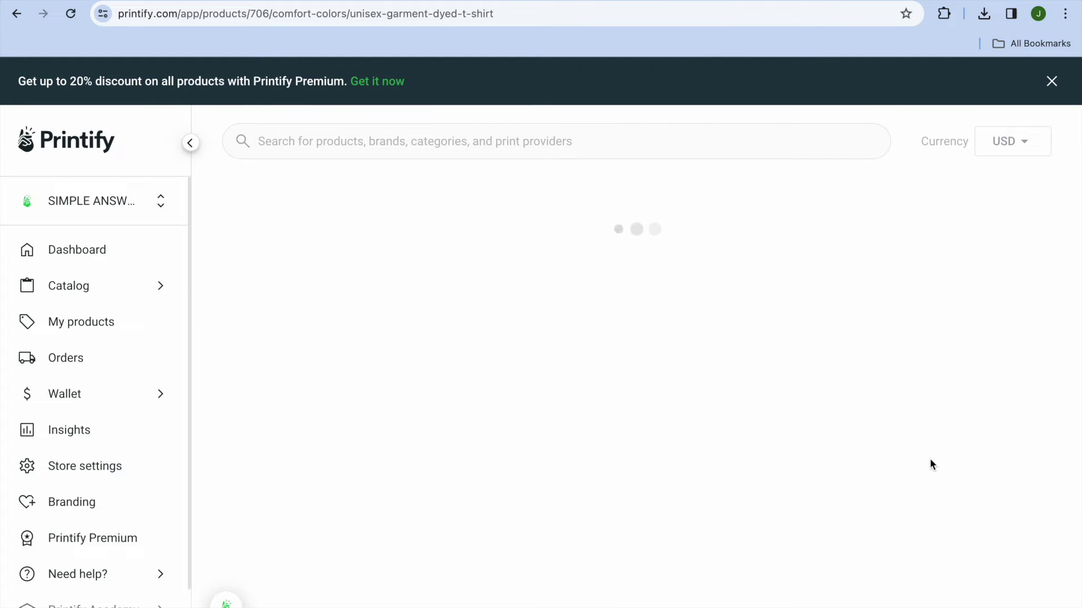
scroll(708, 413, "down", 8)
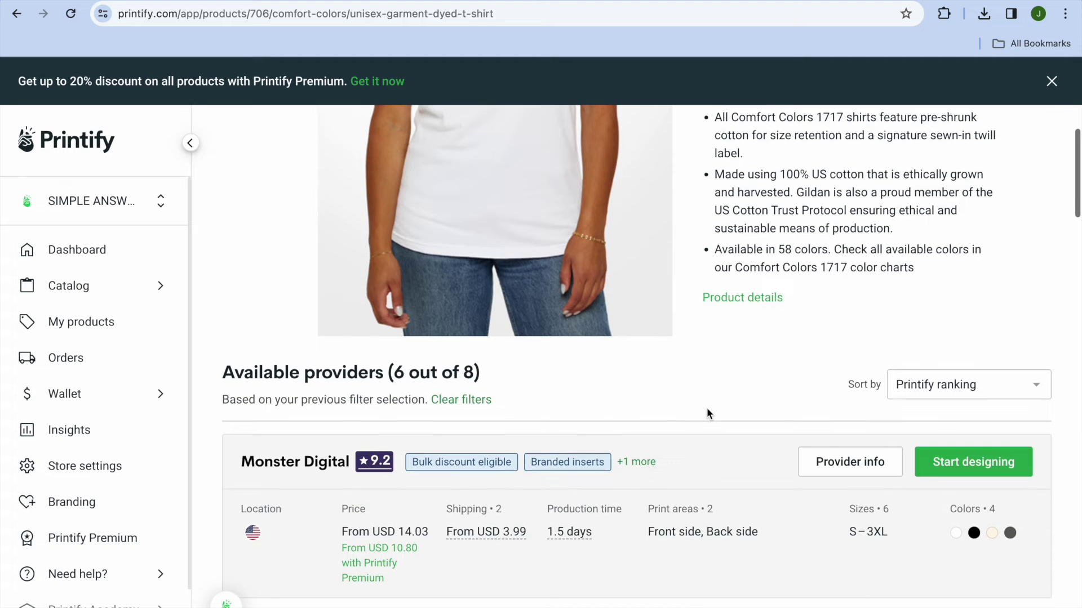
left_click(973, 463)
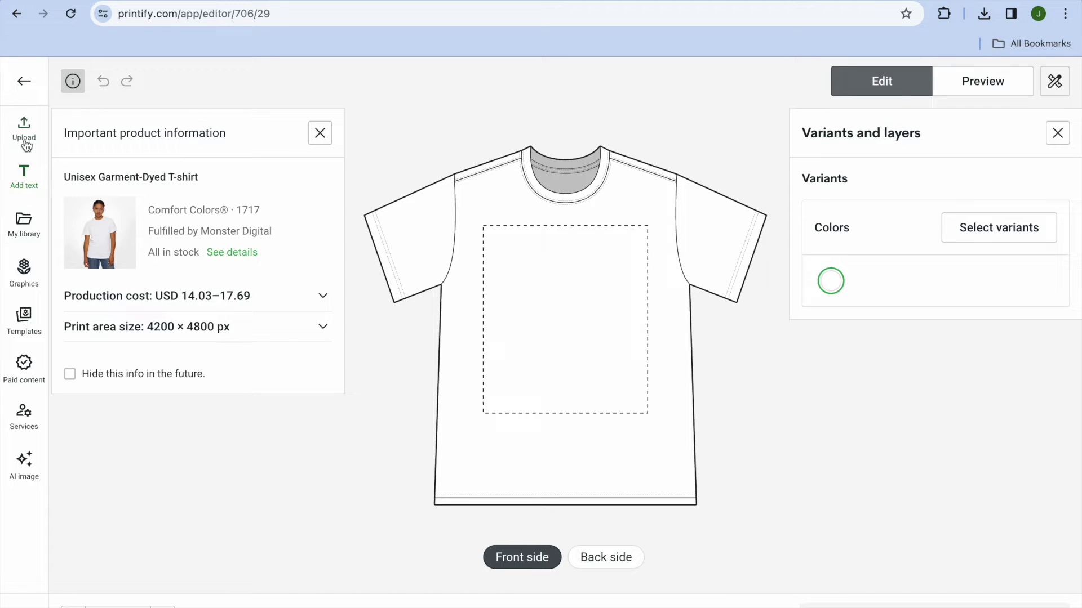
Step: Browse the text fonts, then the ready-made Graphics library in the design editor
left_click(32, 182)
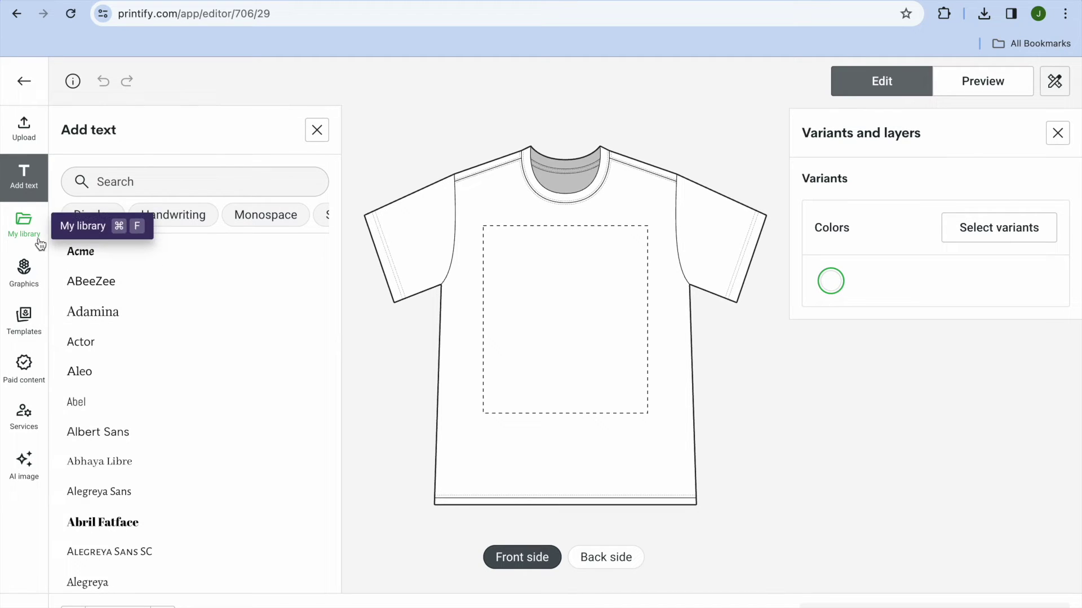
left_click(26, 276)
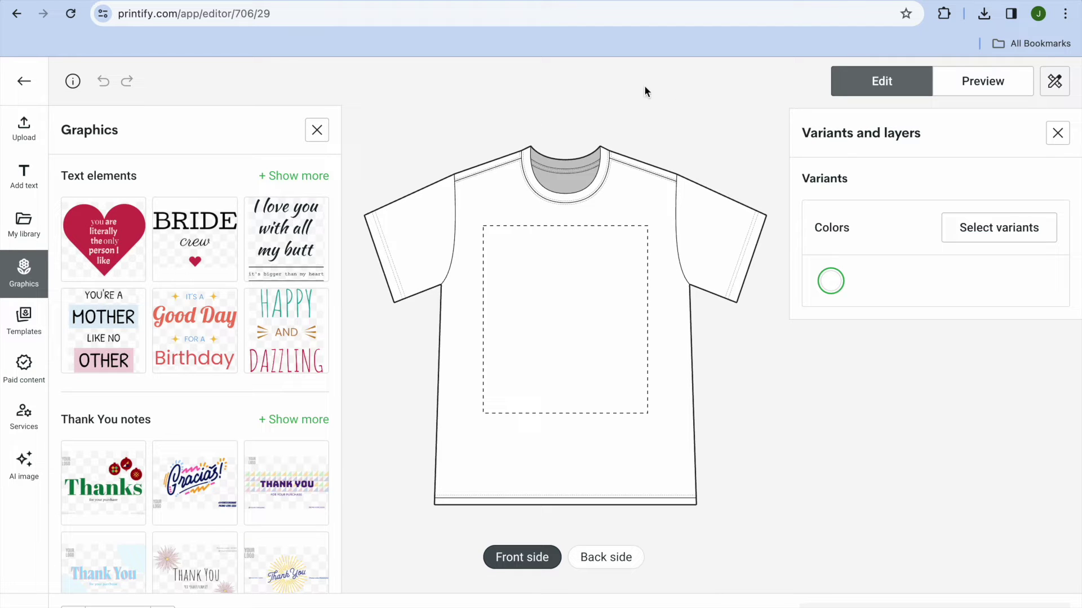
Step: In Canva, close the preview and browse T-shirt templates to open Thunder Cat T-shirt
left_click(721, 1)
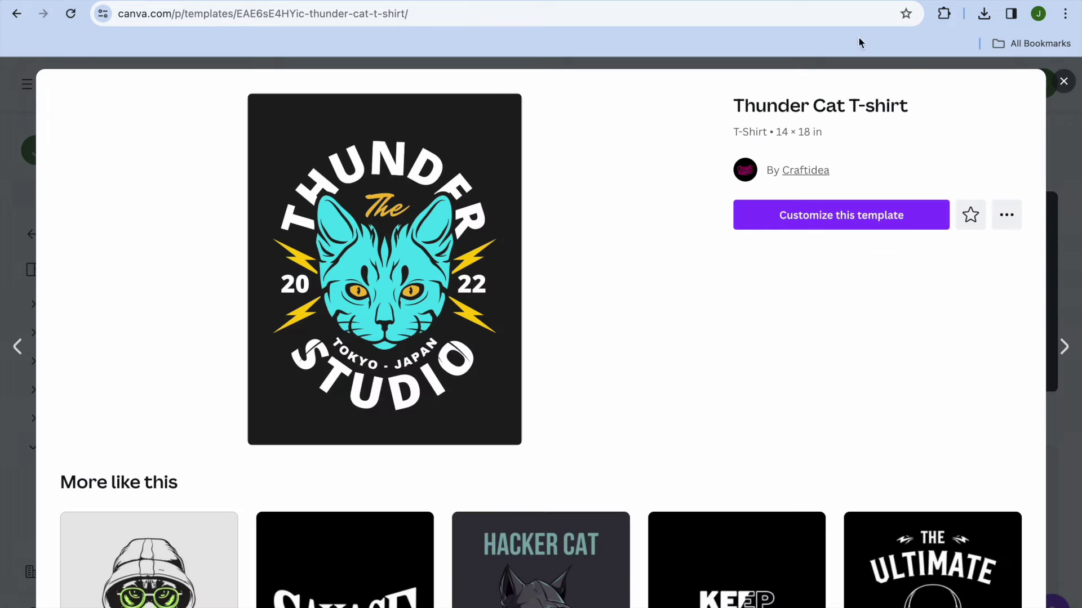
left_click(1064, 82)
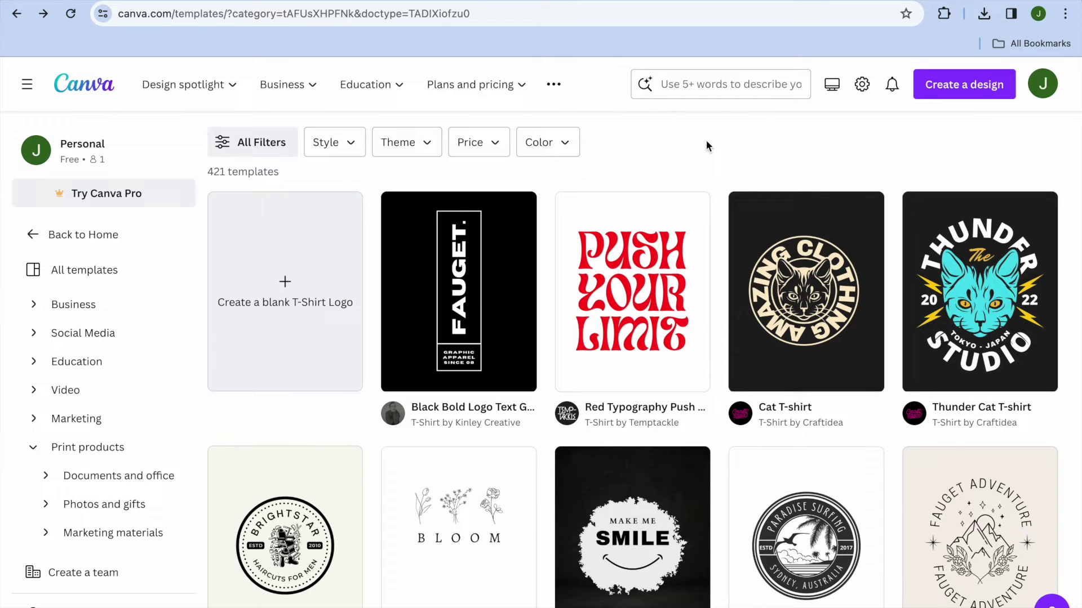
scroll(705, 140, "up", 2)
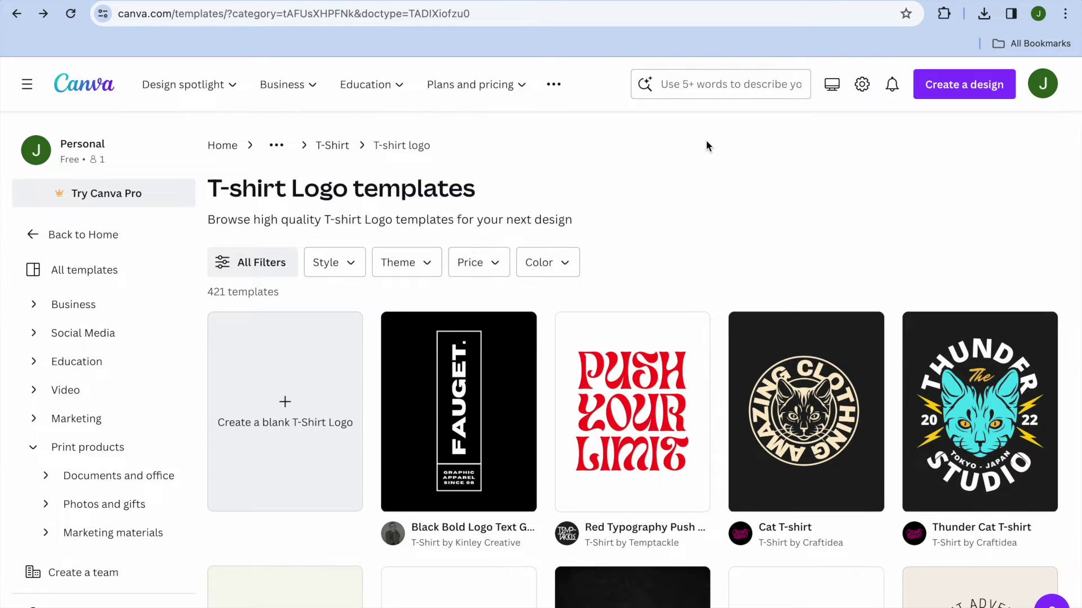
scroll(705, 146, "down", 5)
scroll(708, 147, "down", 5)
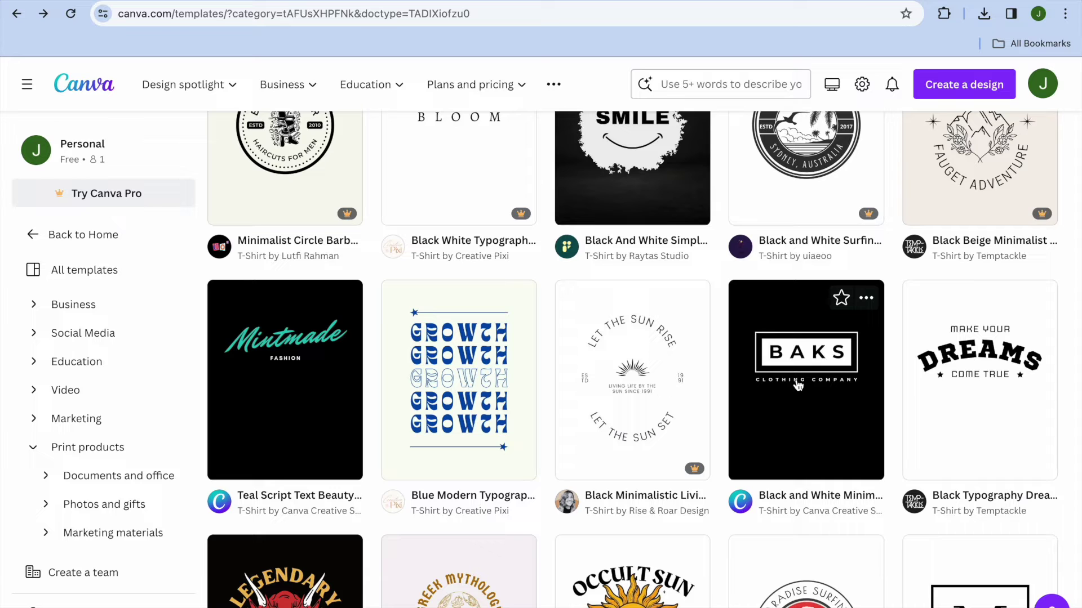
scroll(968, 316, "up", 7)
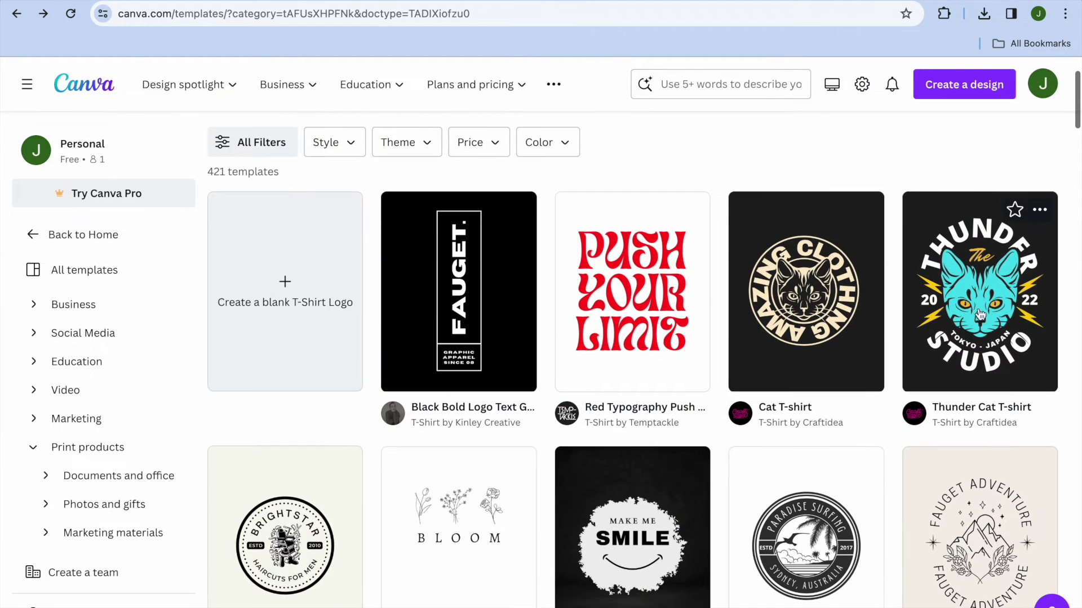
left_click(980, 315)
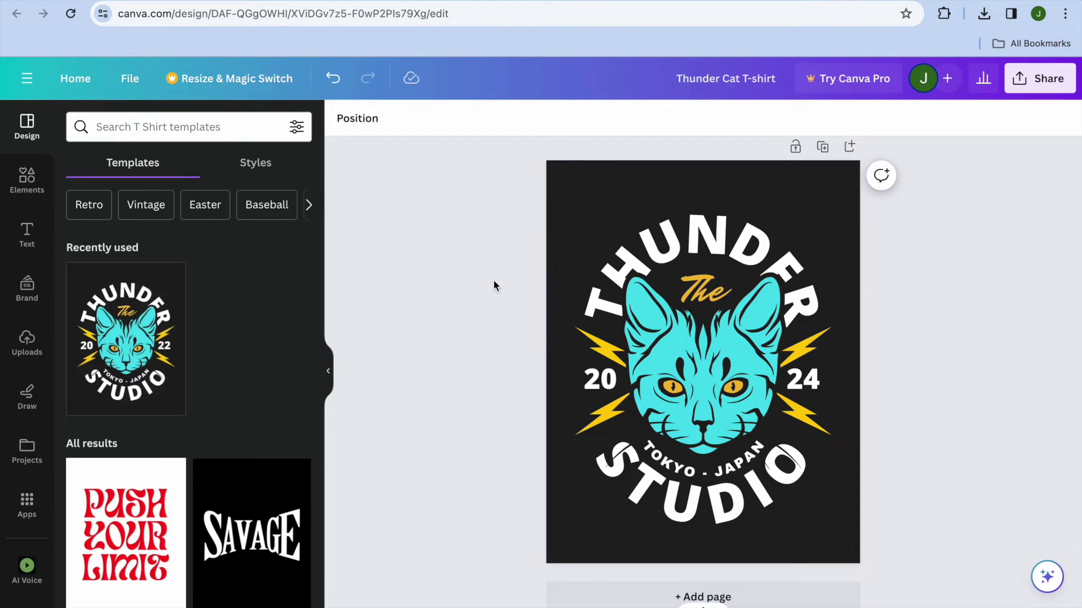
Step: Select the THUNDER text and cat graphic, then view Uploads and the Elements library
left_click(644, 262)
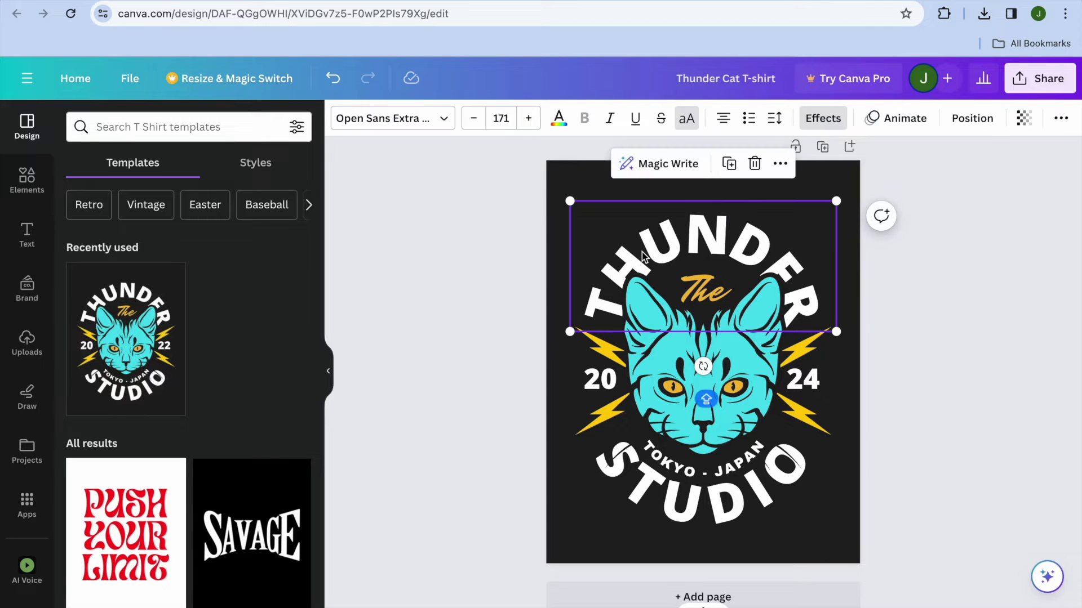
left_click(658, 367)
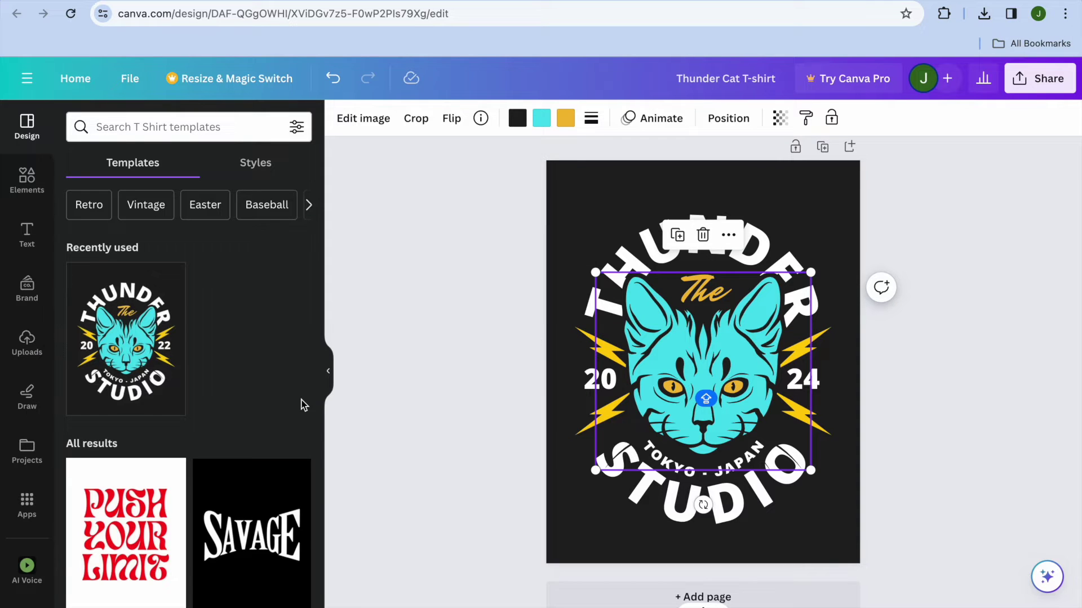
left_click(28, 353)
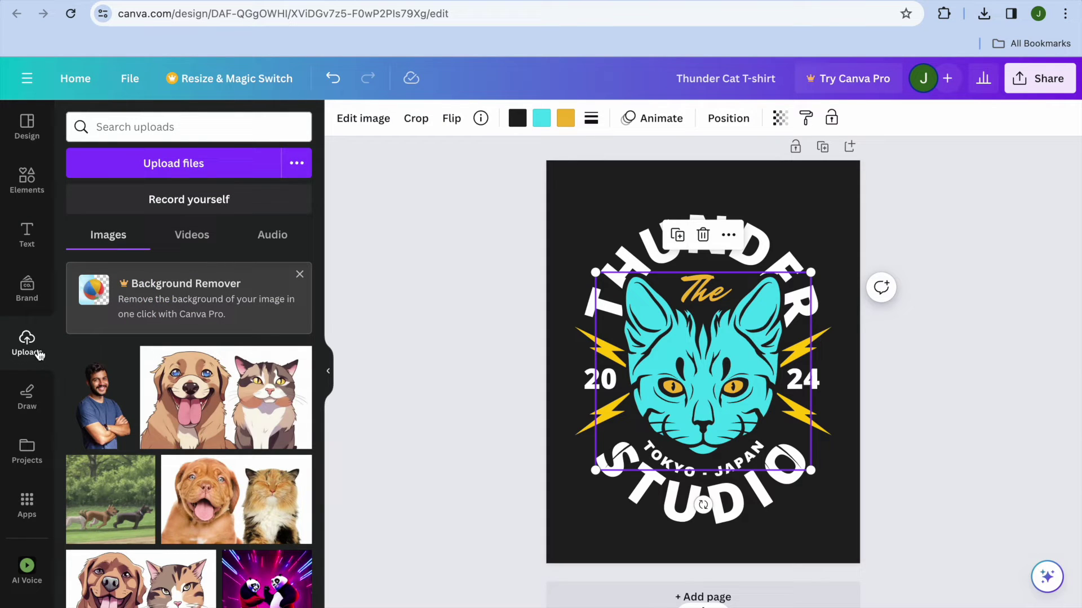
left_click(38, 195)
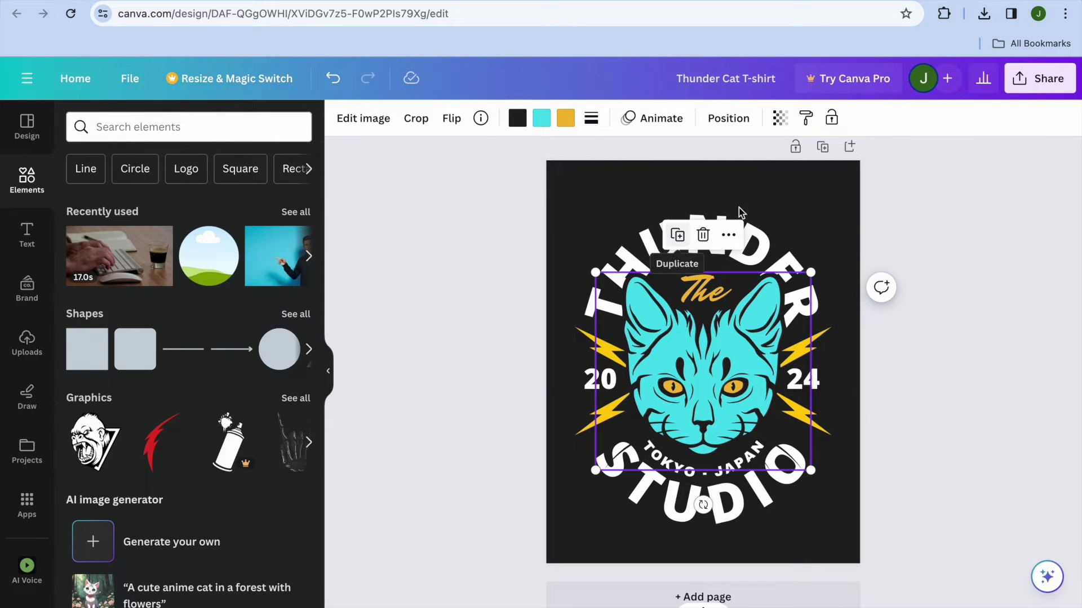
Step: Download the Thunder Cat design as a PNG via Share, then return to Printify
left_click(1033, 92)
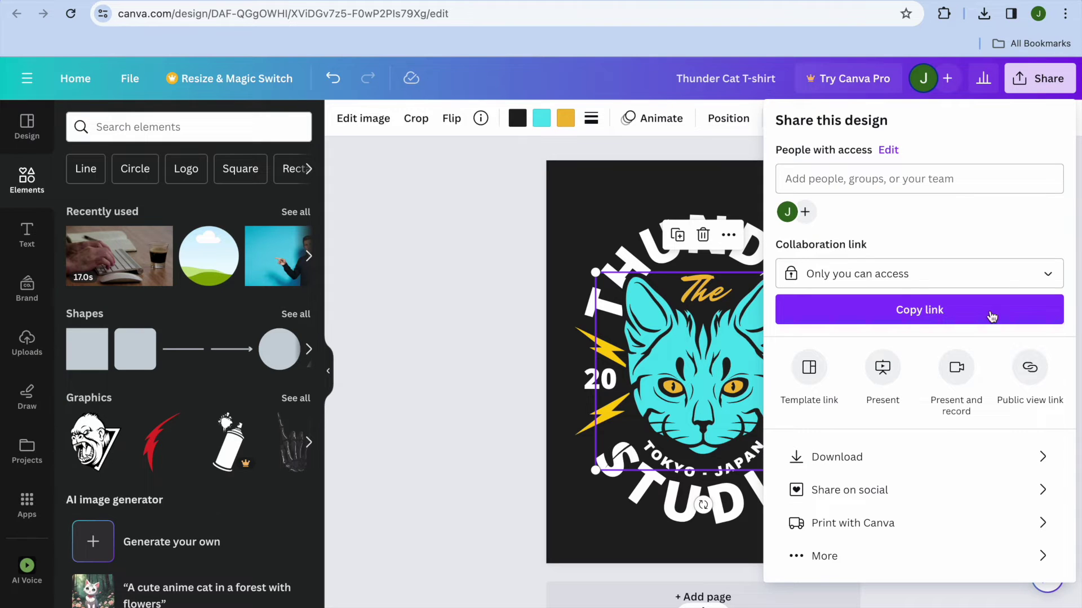
left_click(887, 455)
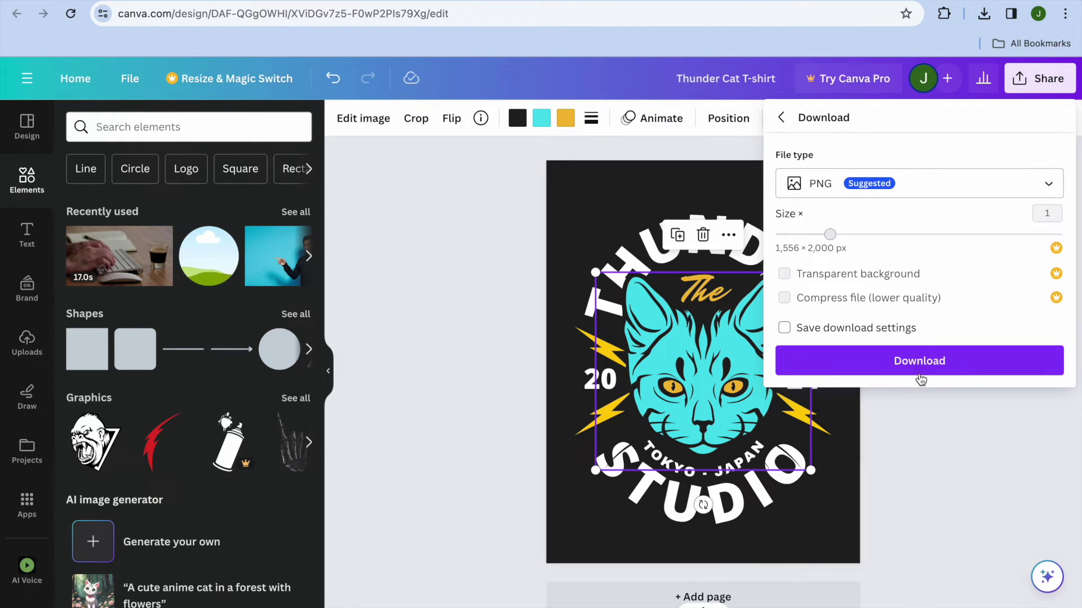
left_click(471, 396)
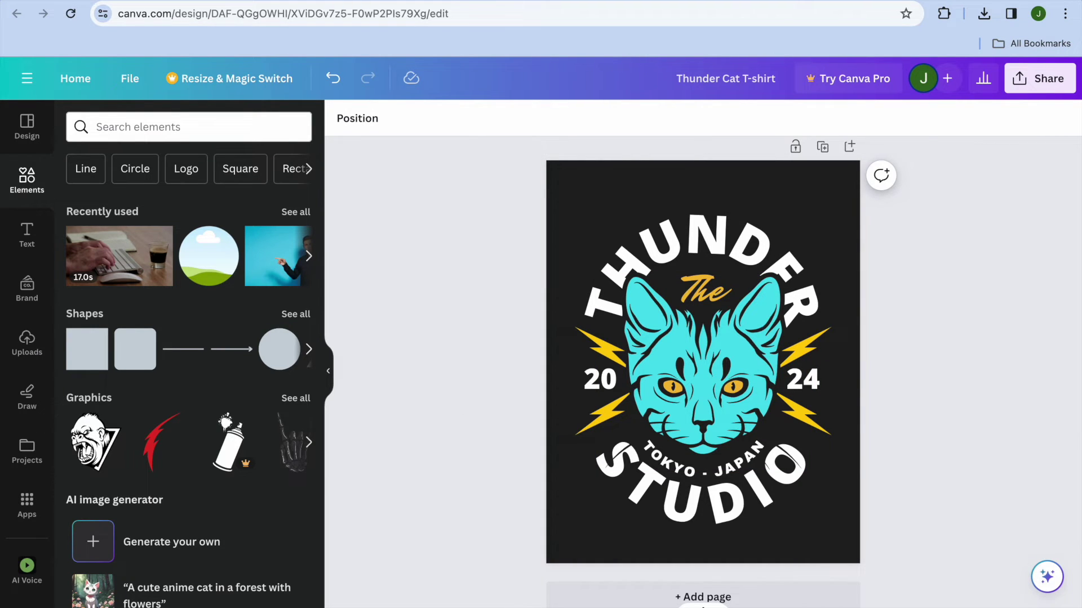
key("ctrl+Tab")
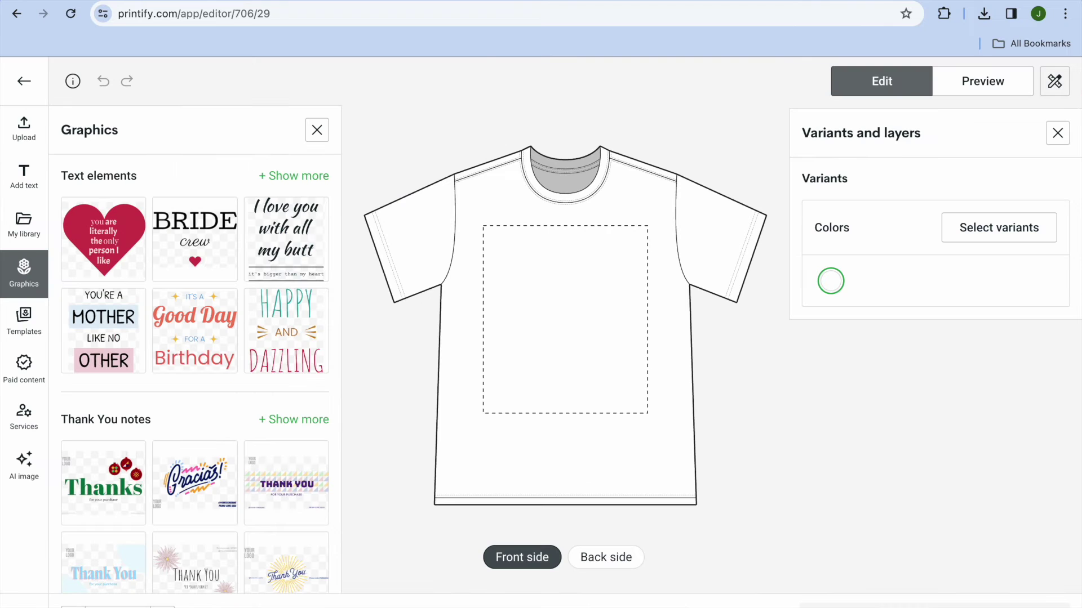
Step: Upload Thunder Cat T-shirt.png from the computer onto the tee front
left_click(38, 135)
left_click(118, 181)
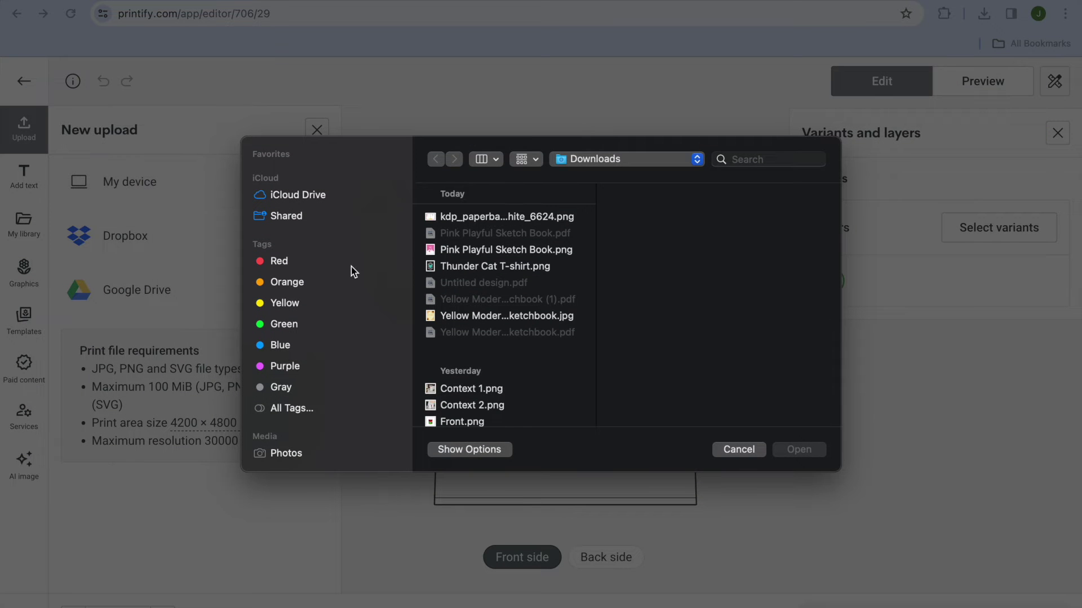
left_click(488, 268)
left_click(788, 454)
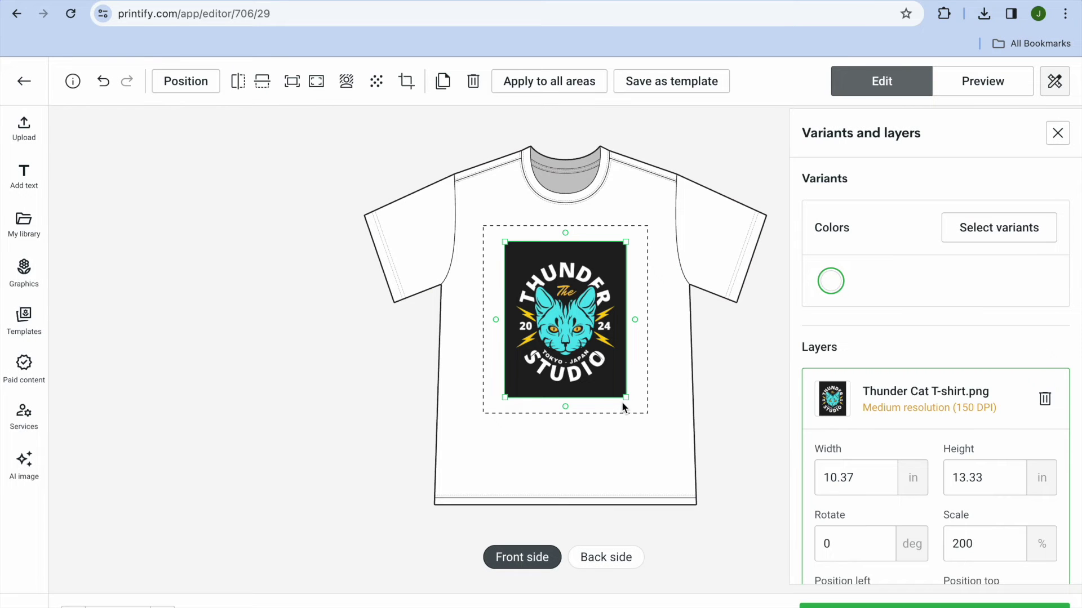
Step: Enlarge the design to about 12.44 × 15.99 in and save the product
left_click_drag(625, 397, 638, 412)
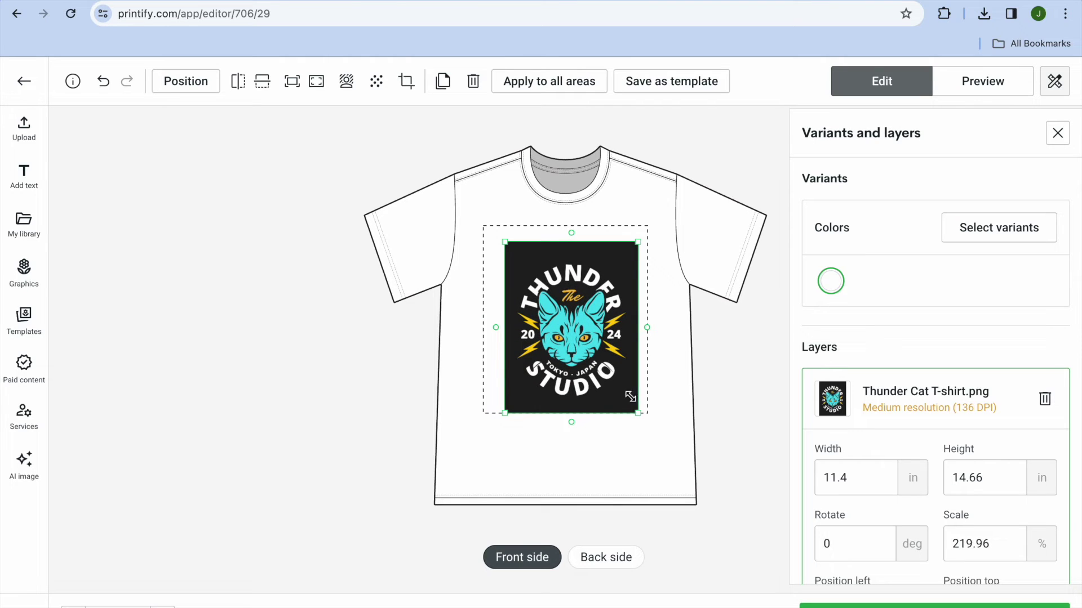
left_click_drag(506, 245, 493, 227)
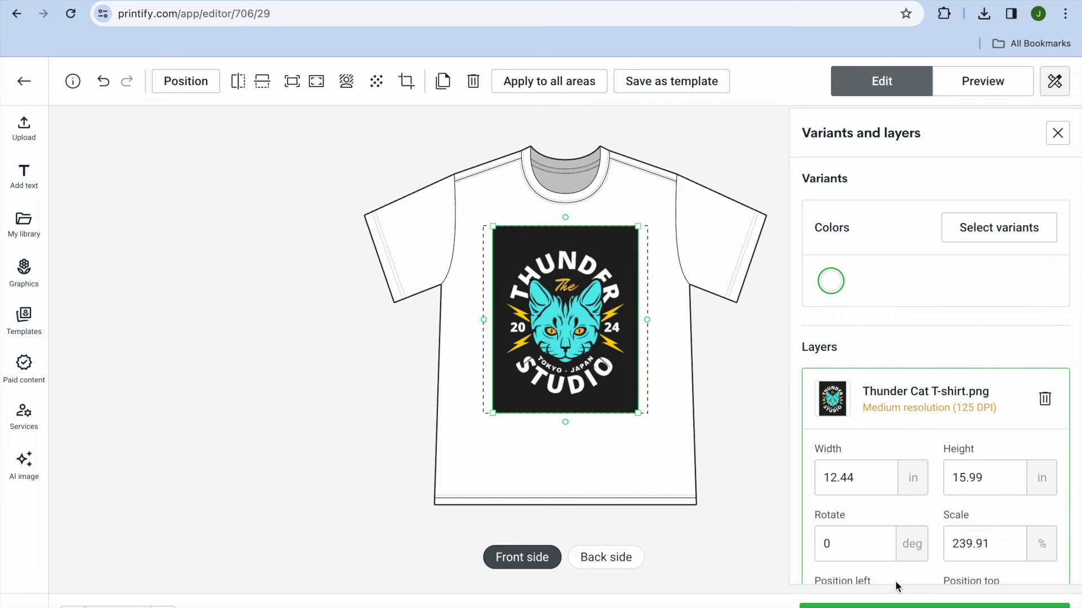
left_click(934, 606)
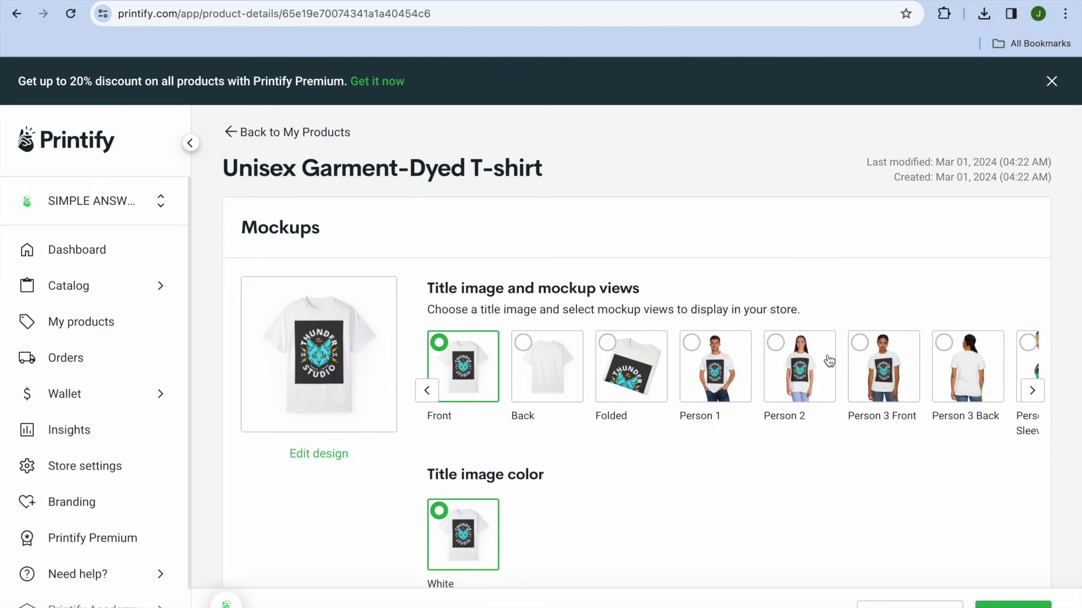
Step: Use the Person 3 Front mockup as the title image and publish the tee to the SIMPLE ANSWERS store
left_click(794, 352)
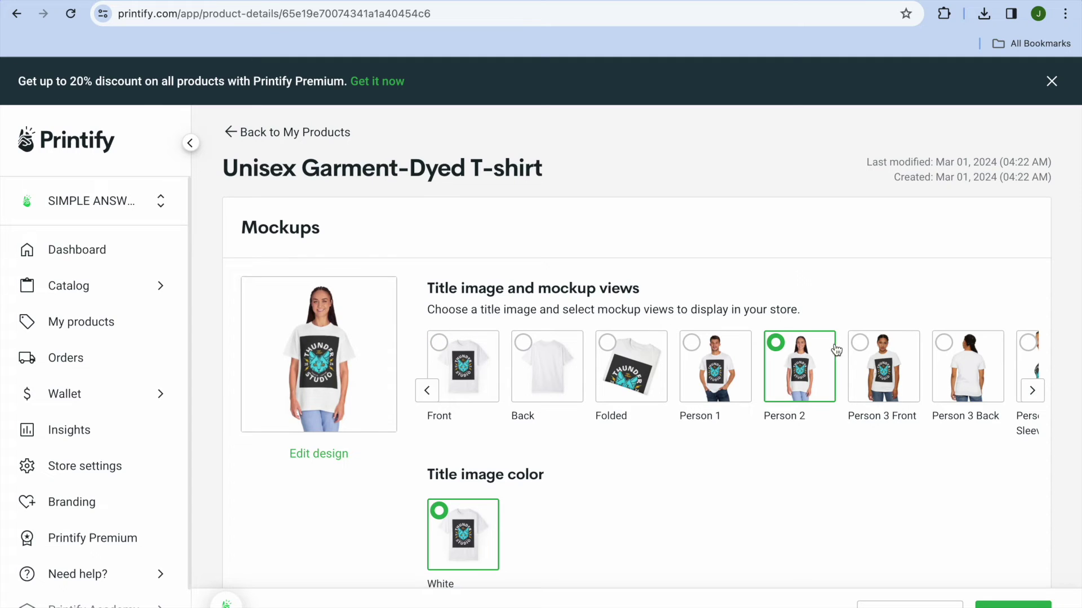
left_click(883, 353)
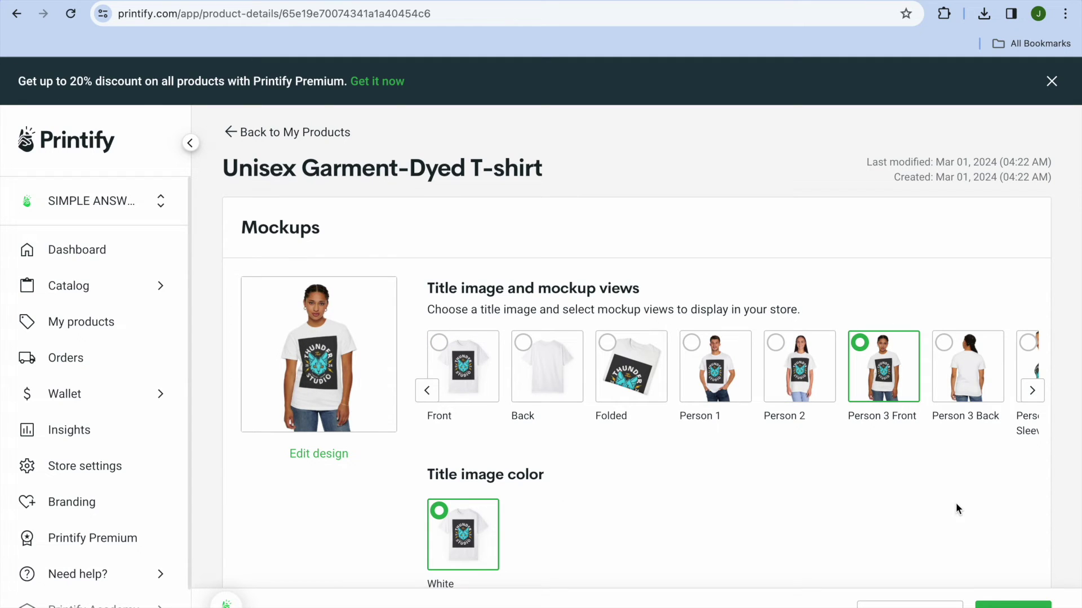
left_click(1012, 605)
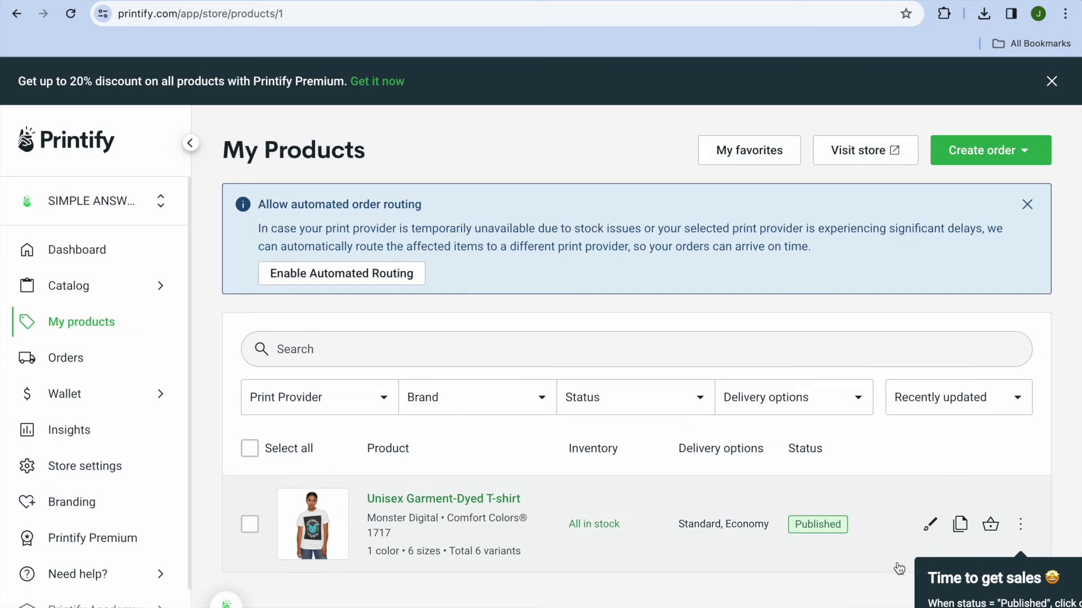
Step: Open the published Unisex Garment-Dyed T-shirt live in the SIMPLE ANSWERS pop-up storefront
left_click(1020, 526)
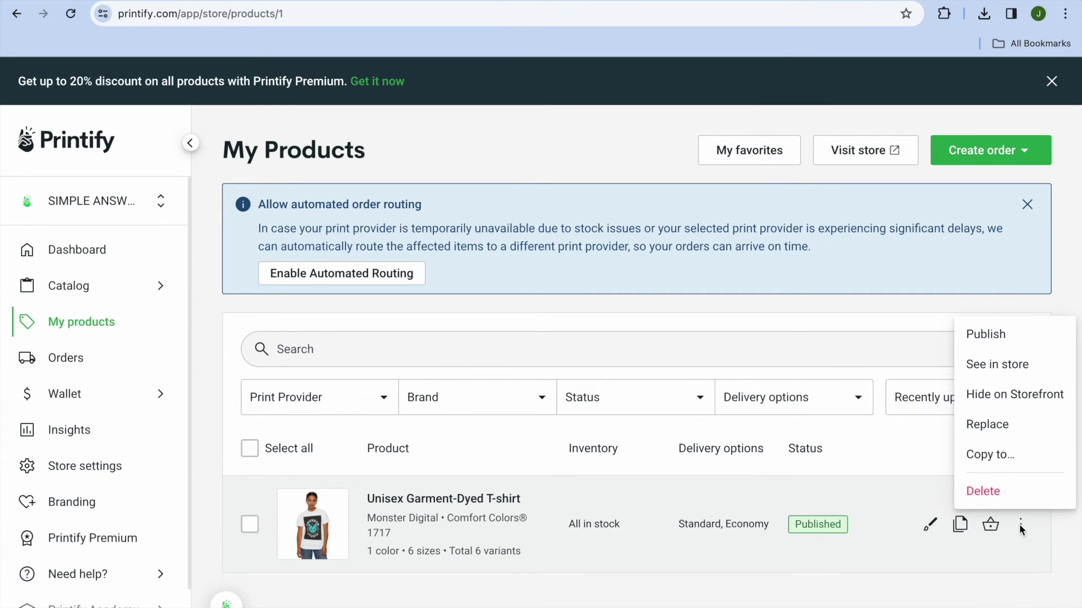
left_click(1014, 367)
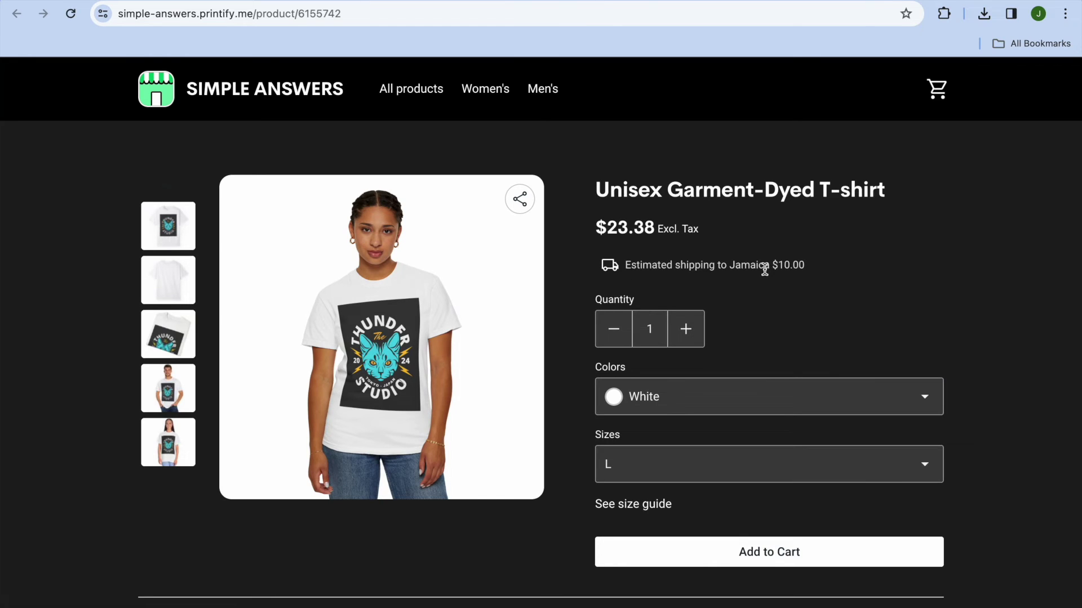
scroll(764, 270, "down", 8)
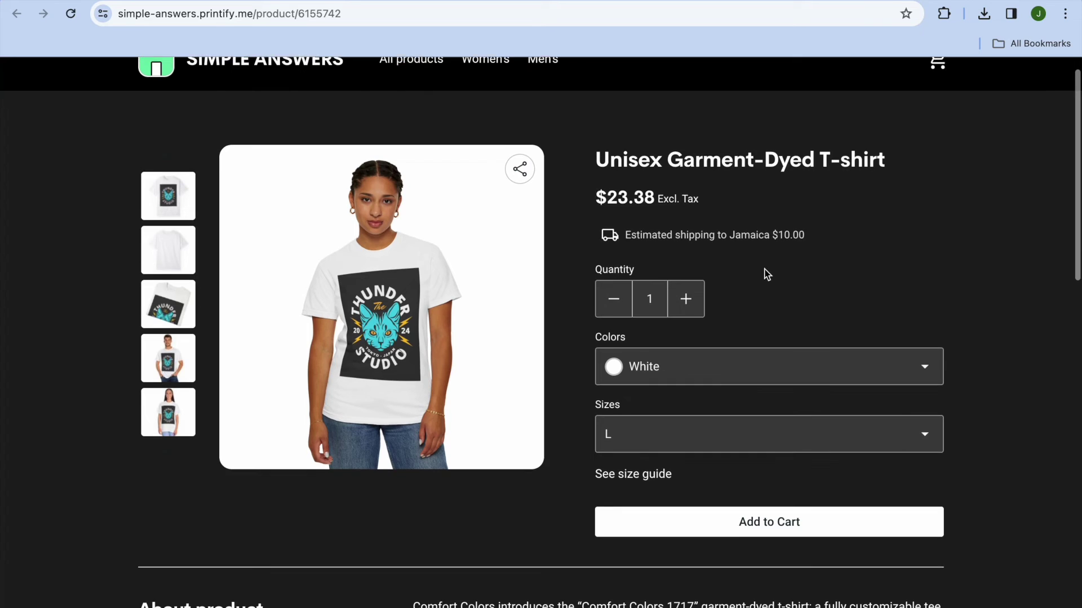
scroll(766, 274, "down", 9)
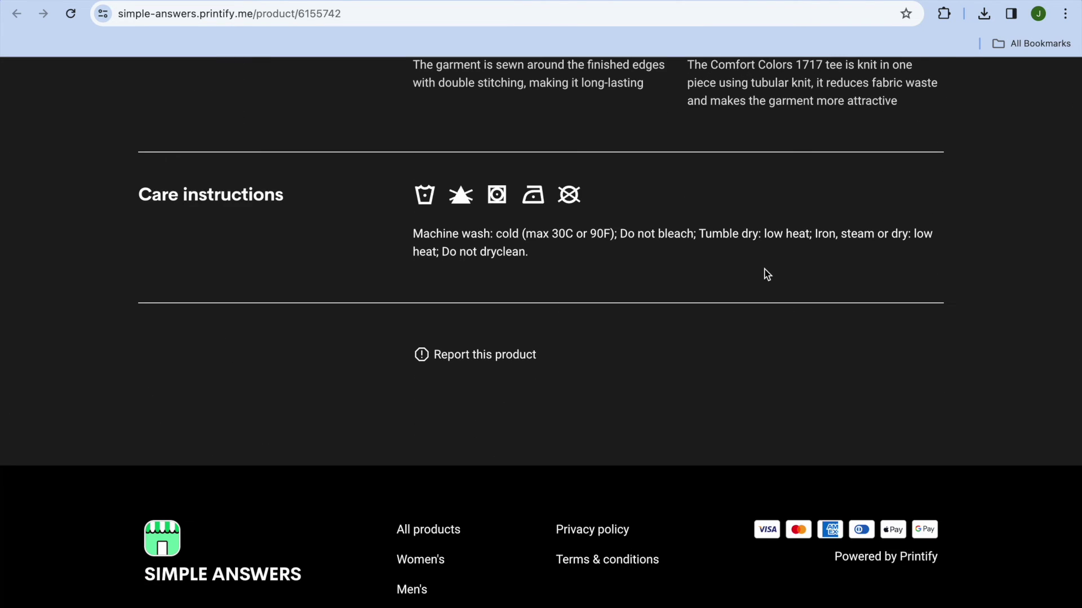
scroll(766, 275, "up", 8)
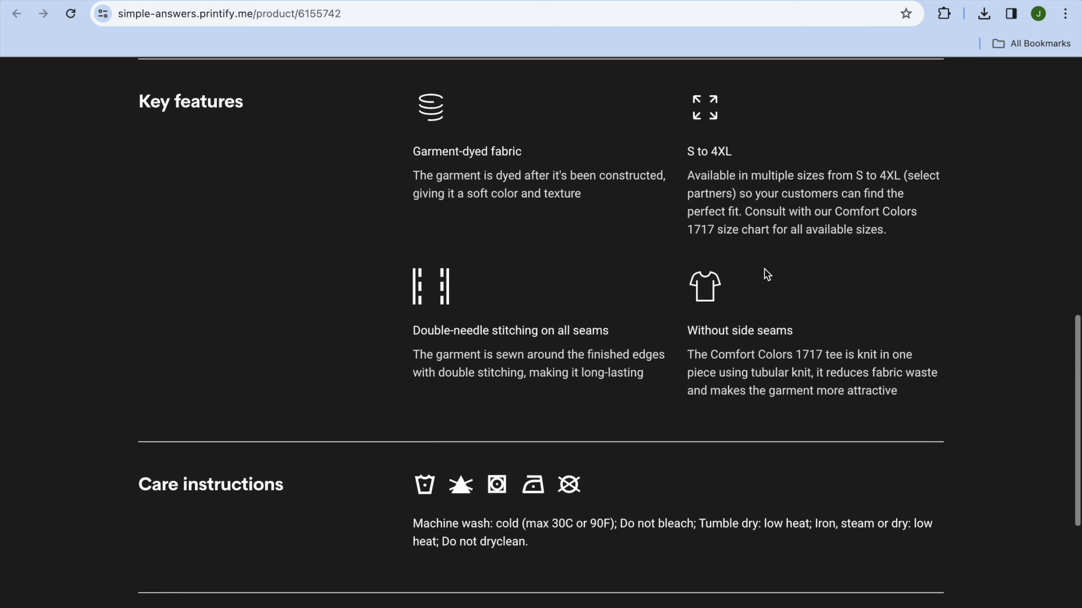
scroll(766, 275, "up", 9)
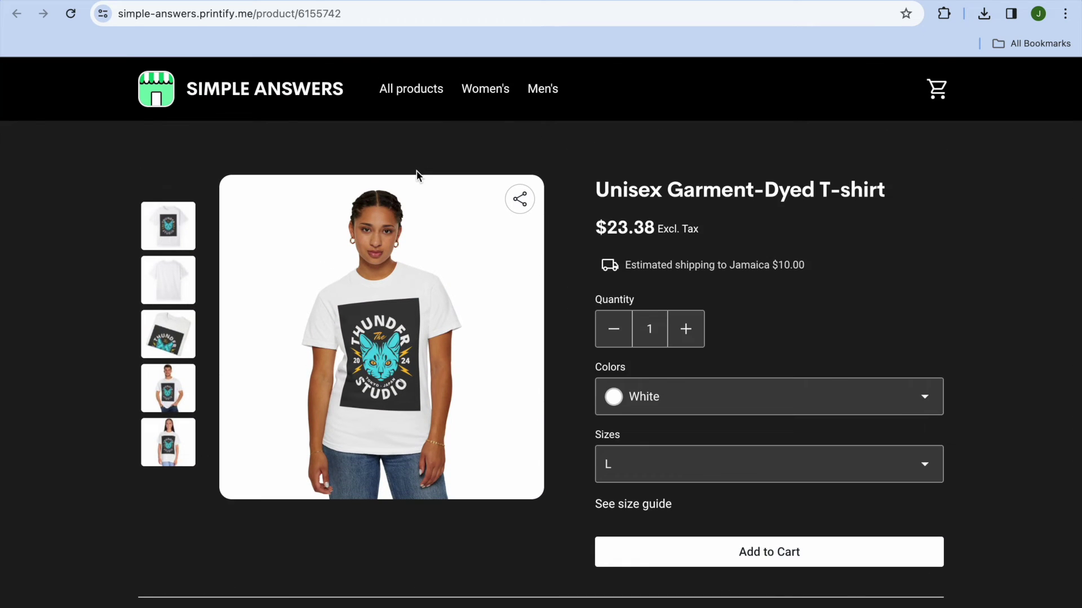
left_click(259, 98)
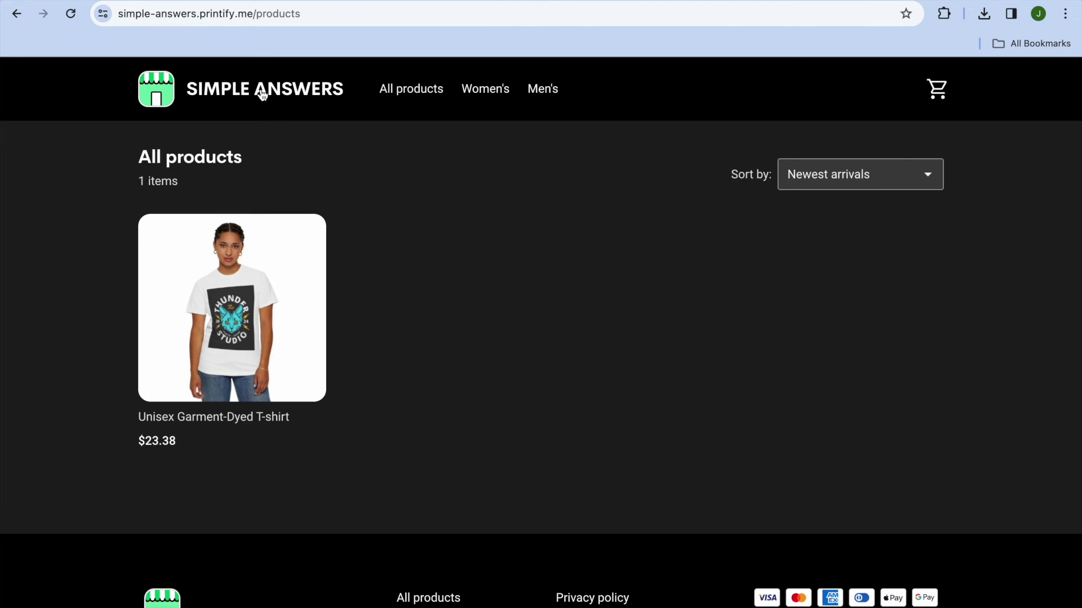
left_click(239, 13)
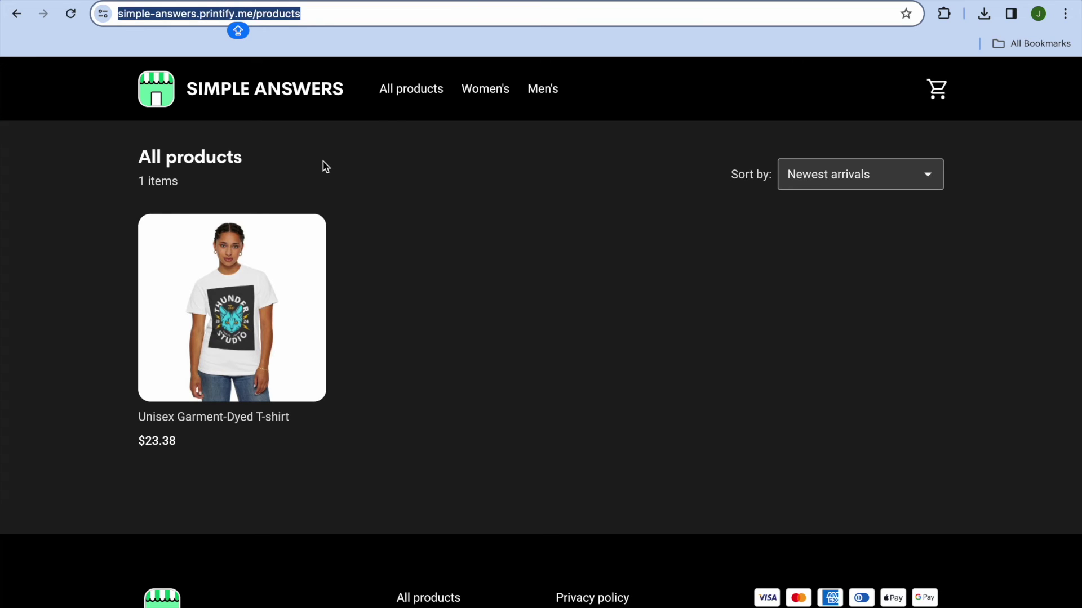
left_click(407, 96)
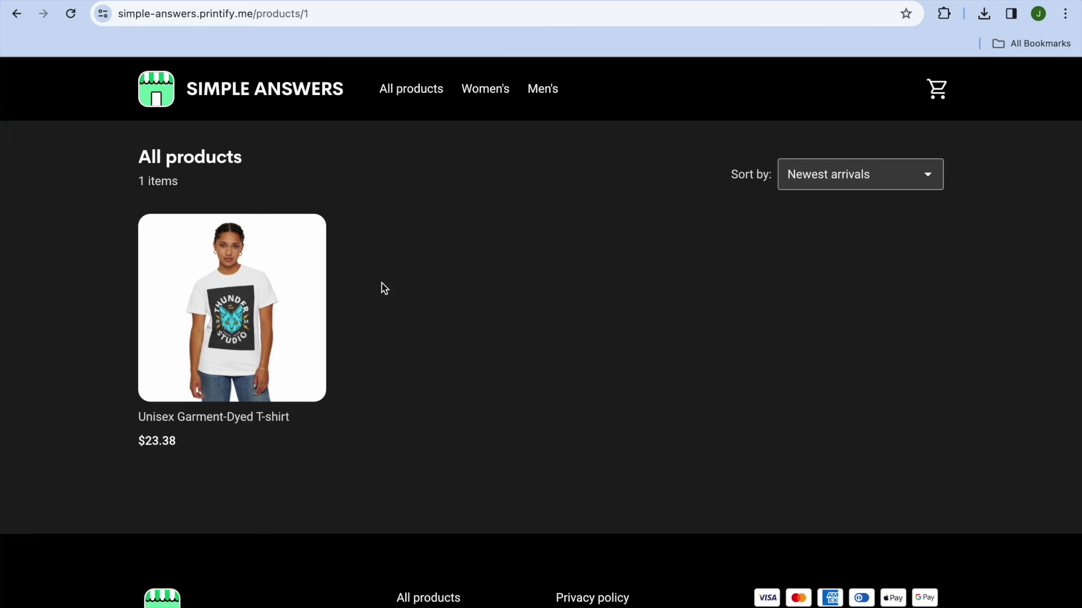
left_click(542, 93)
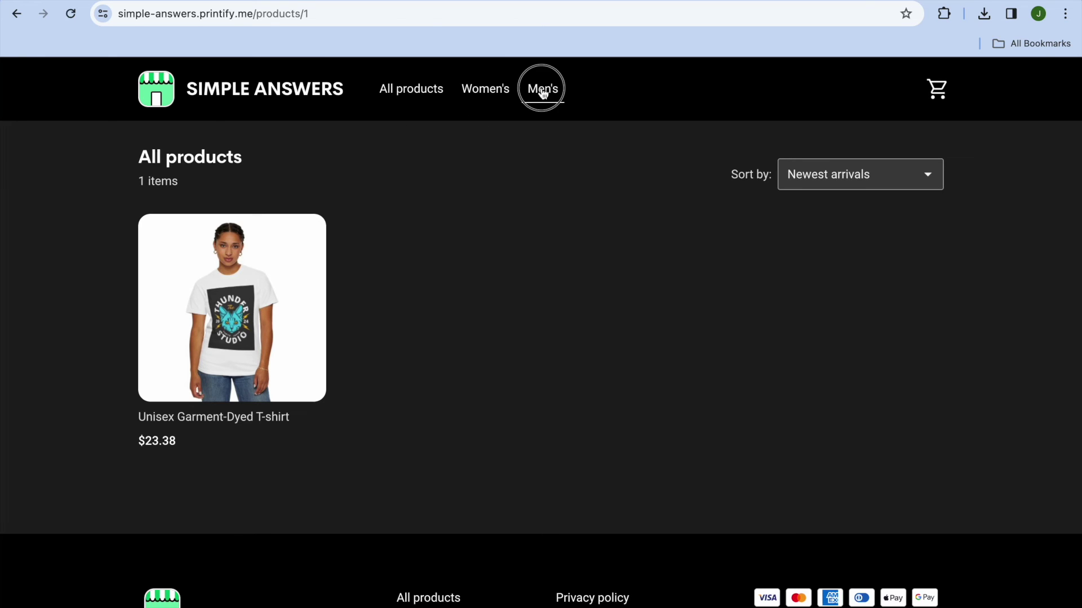
left_click(490, 97)
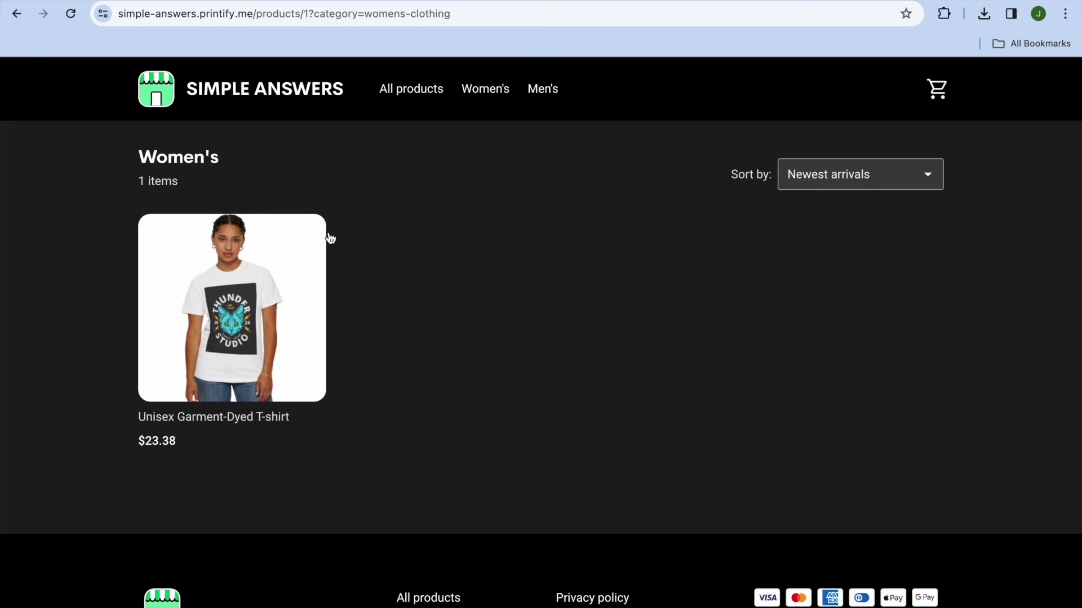
left_click(842, 180)
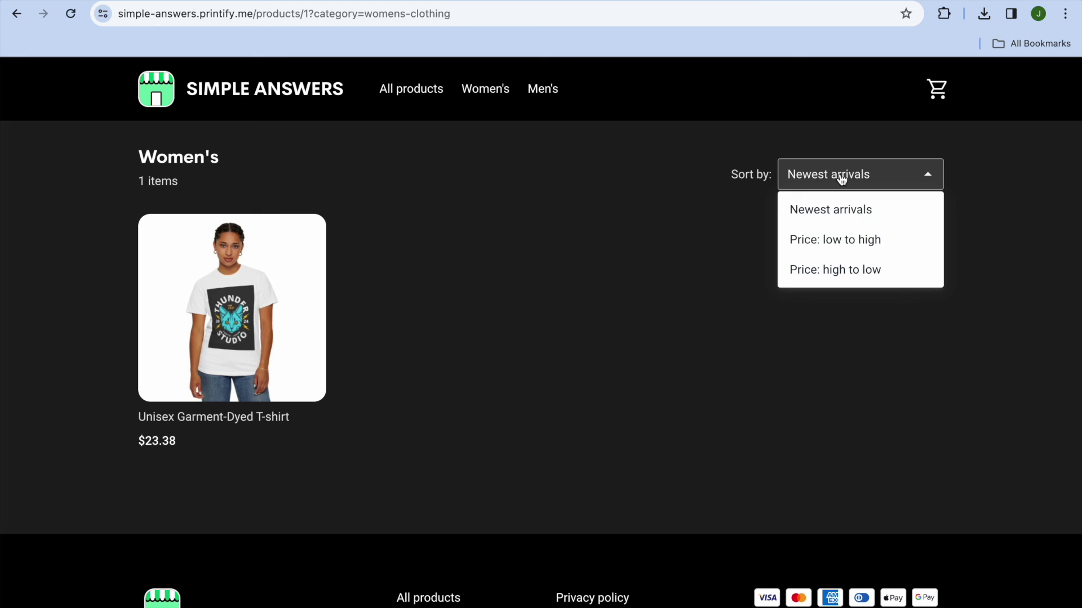
left_click(841, 179)
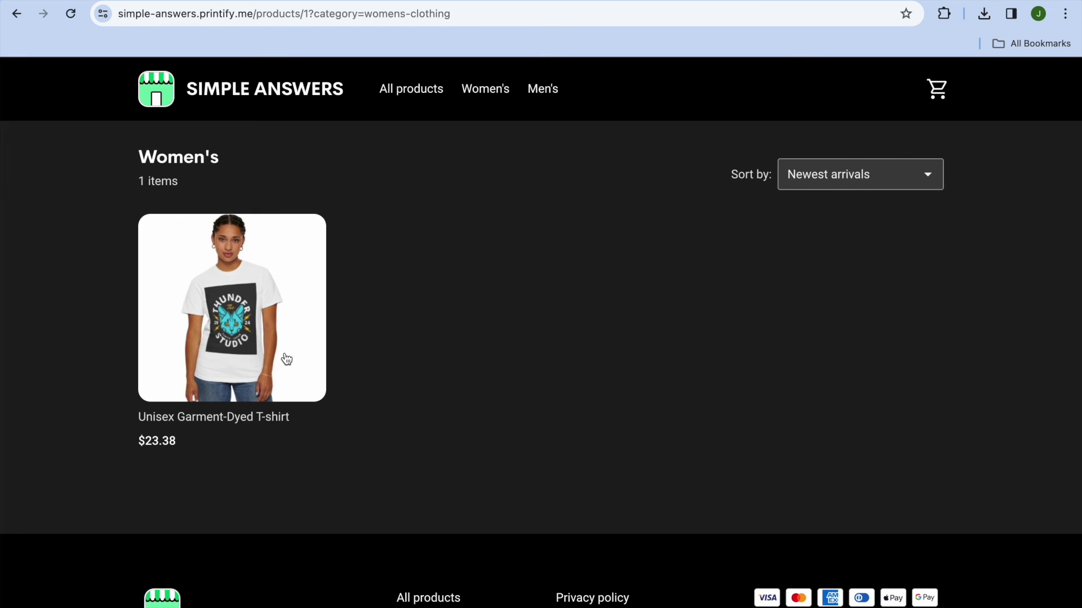
left_click(282, 333)
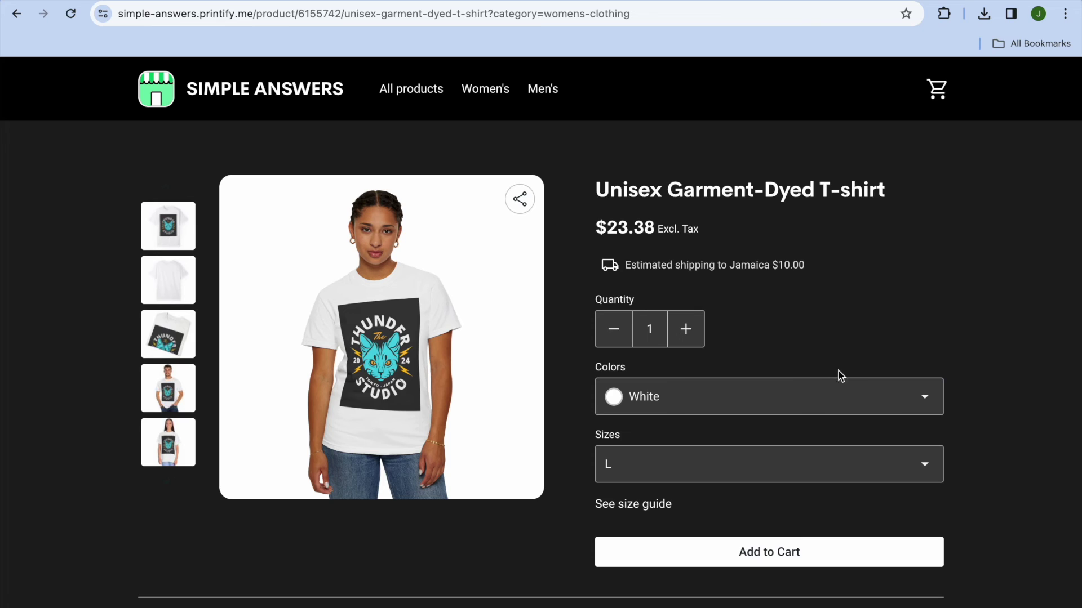
Step: Add one White, size L T-shirt to the cart and go to checkout, totalling $33.38
left_click(825, 403)
left_click(826, 404)
left_click(919, 471)
left_click(920, 471)
left_click(847, 552)
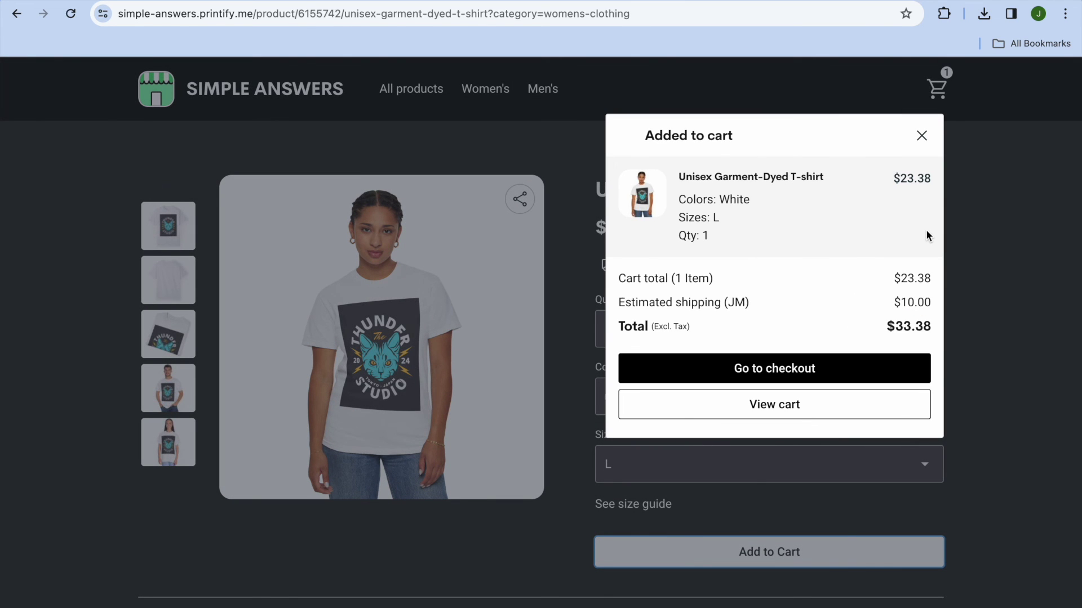
left_click(808, 374)
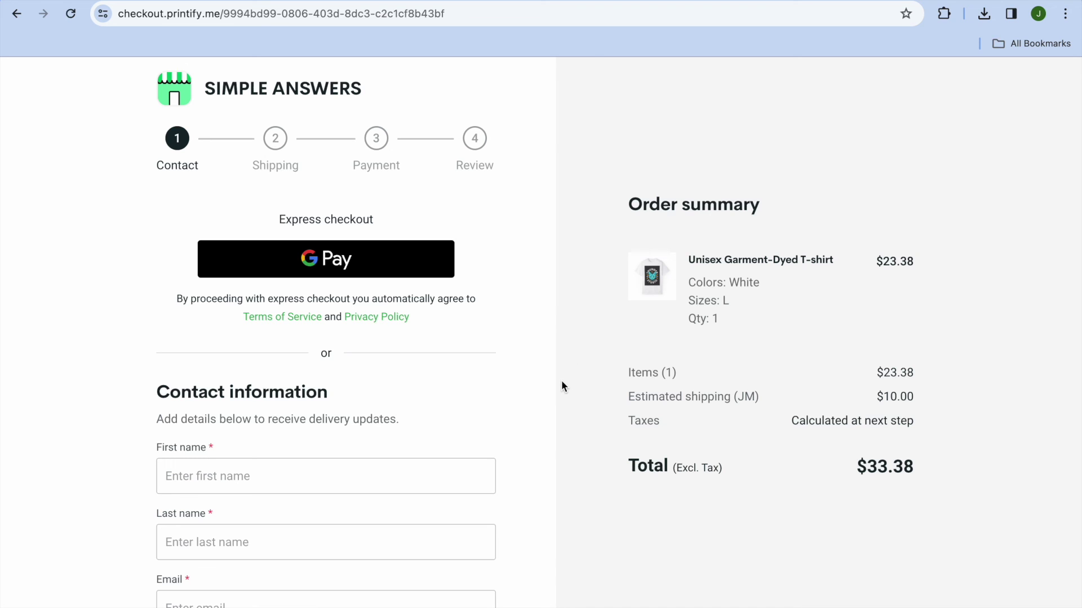
scroll(560, 379, "down", 3)
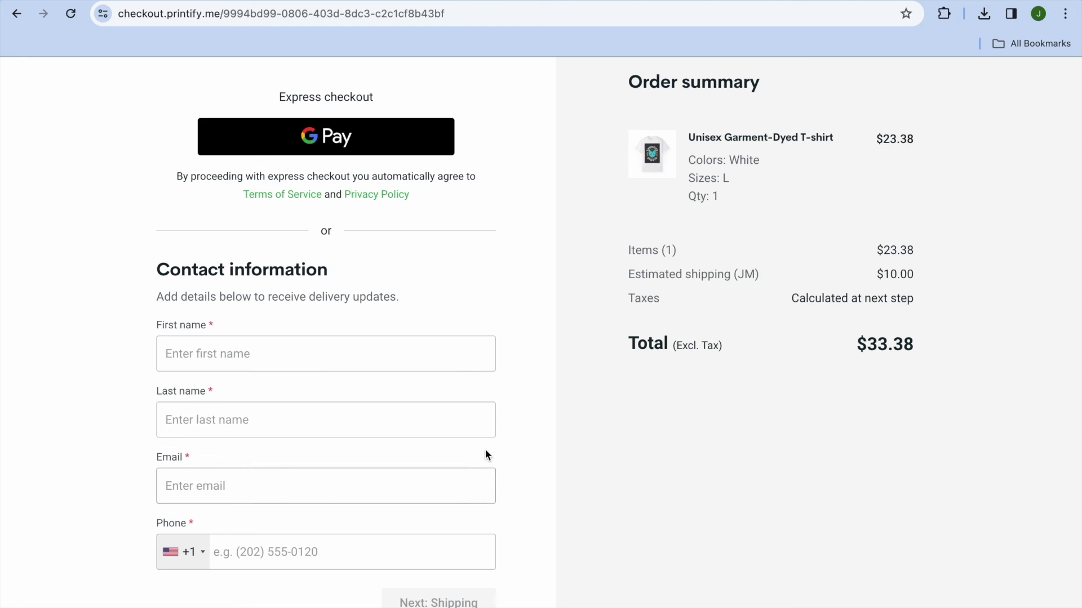
scroll(569, 358, "up", 3)
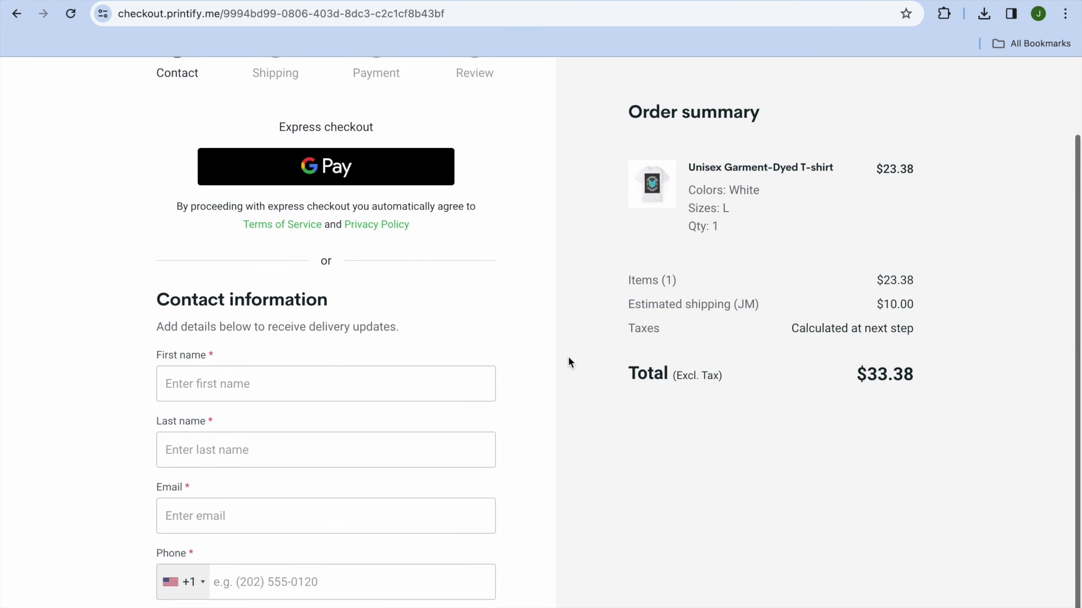